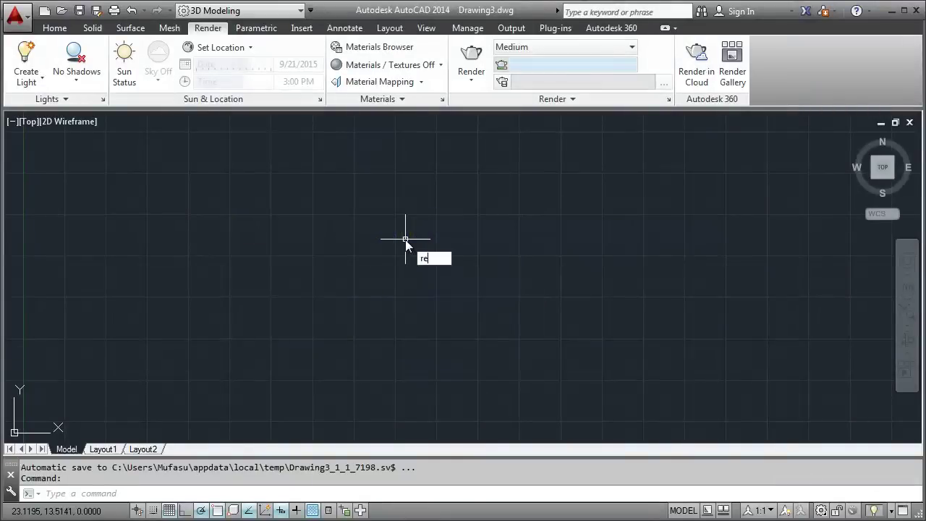
Draw a flat rectangle and orbit the view to see it in 3D.
type("c")
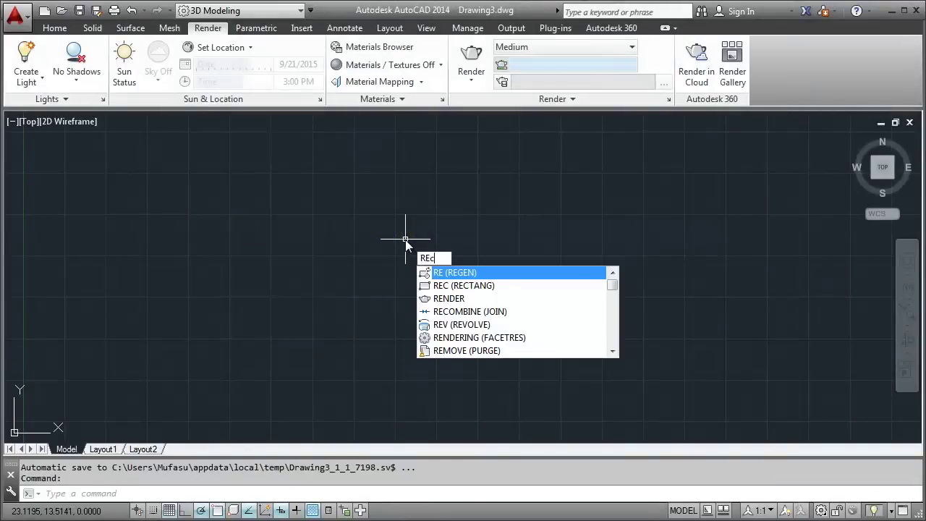
key("Return")
left_click(334, 202)
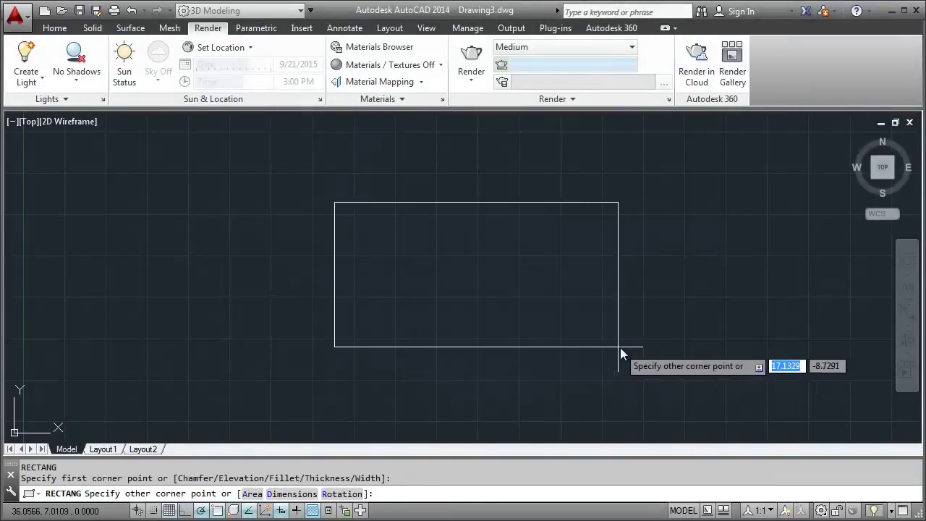
left_click(678, 360)
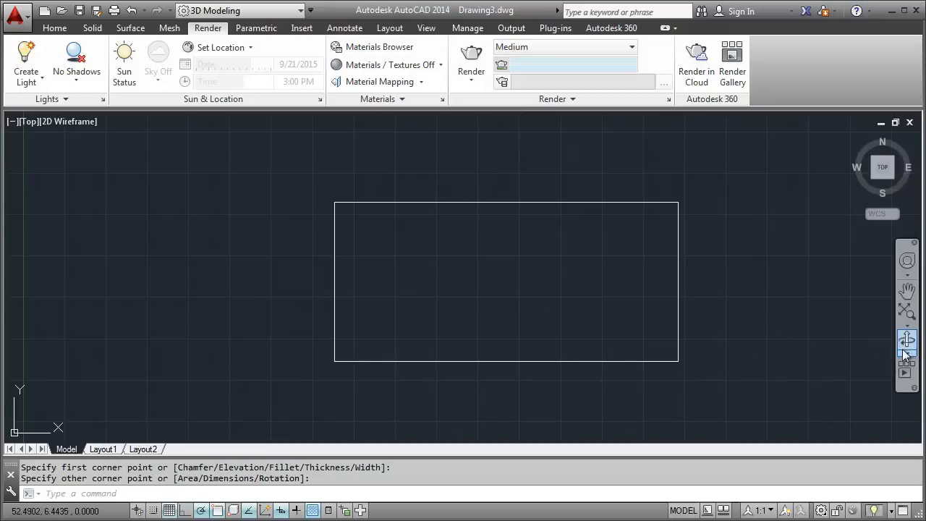
mouse_move(499, 329)
left_mouse_down()
mouse_move(467, 306)
mouse_move(424, 237)
mouse_move(442, 240)
left_mouse_up()
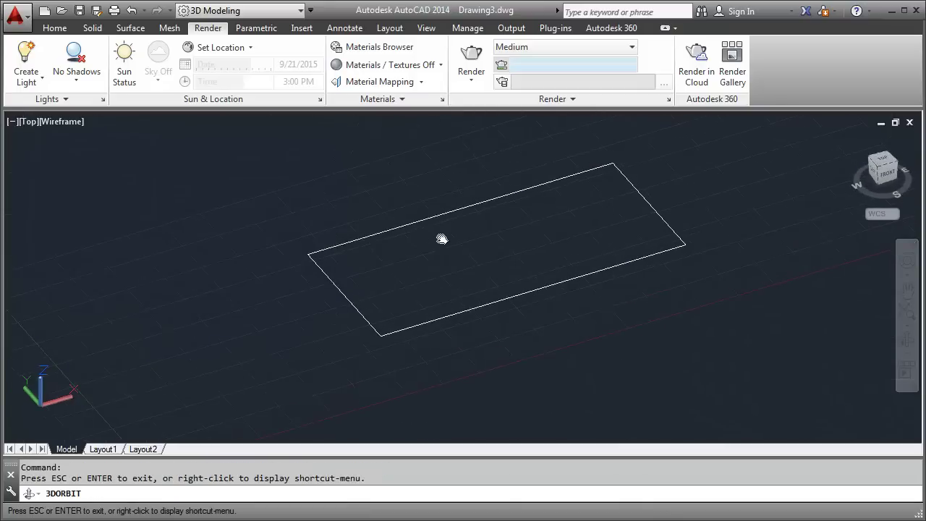
key("Escape")
middle_click_drag(524, 232, 523, 289)
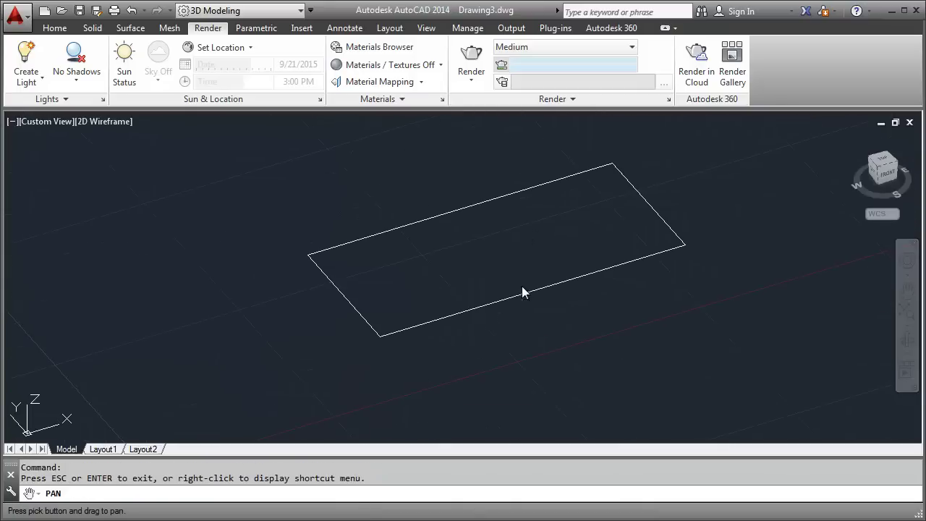
type("ext")
Extrude the rectangle upward into a solid box.
key("Return")
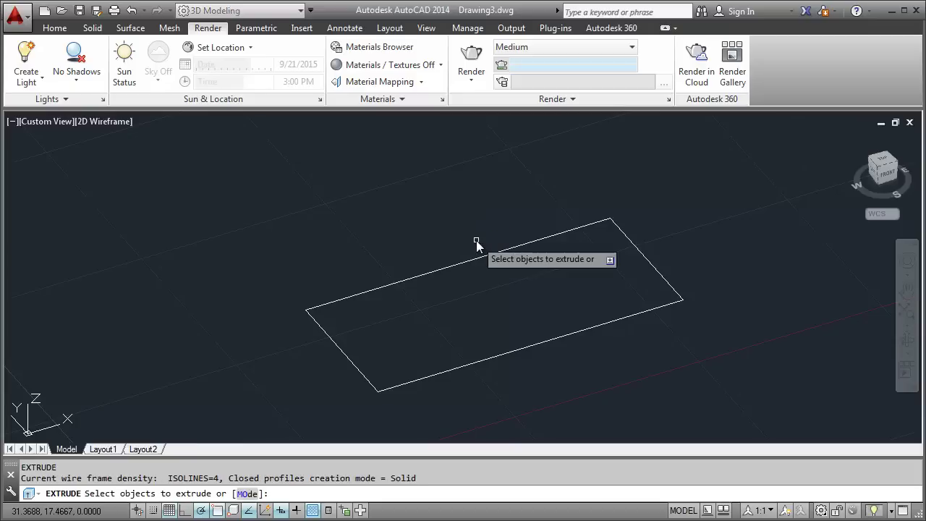
left_click(477, 258)
key("Return")
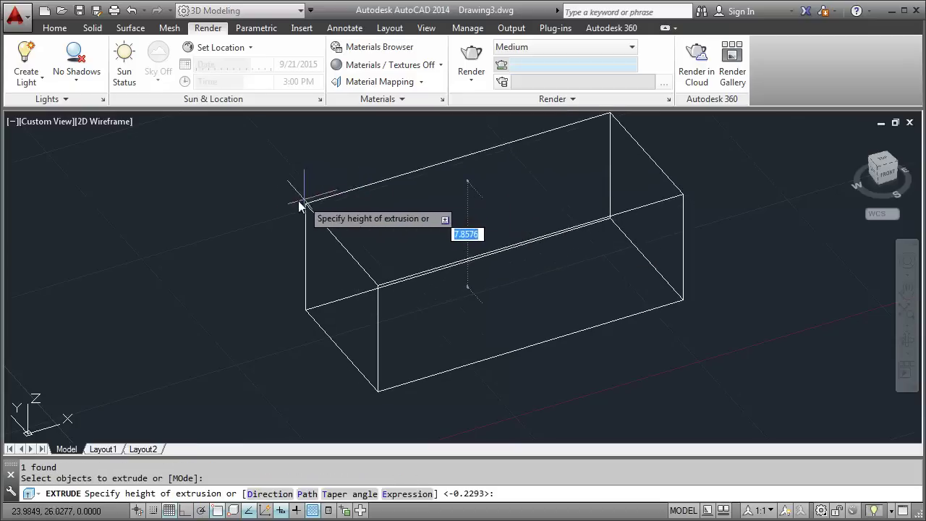
left_click(294, 189)
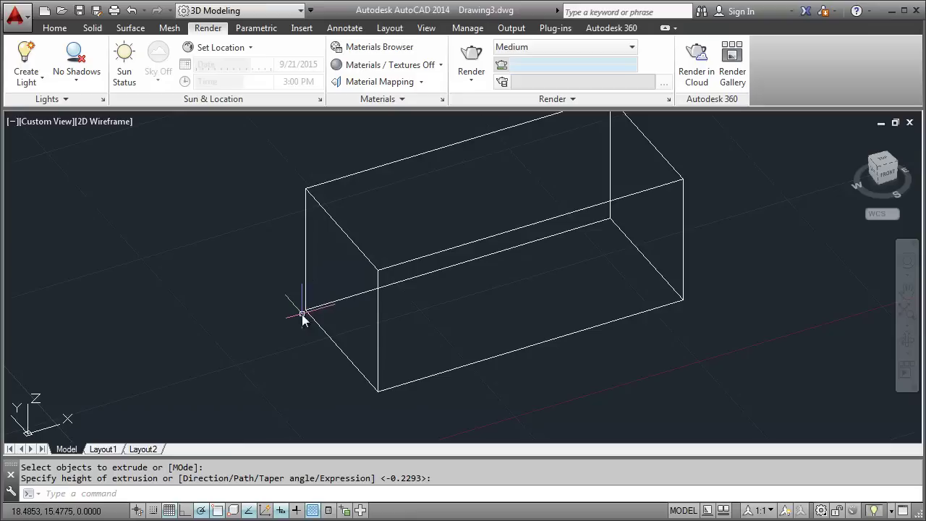
Offset the edges of the box's front face to create a slightly smaller inner rectangle.
type("off")
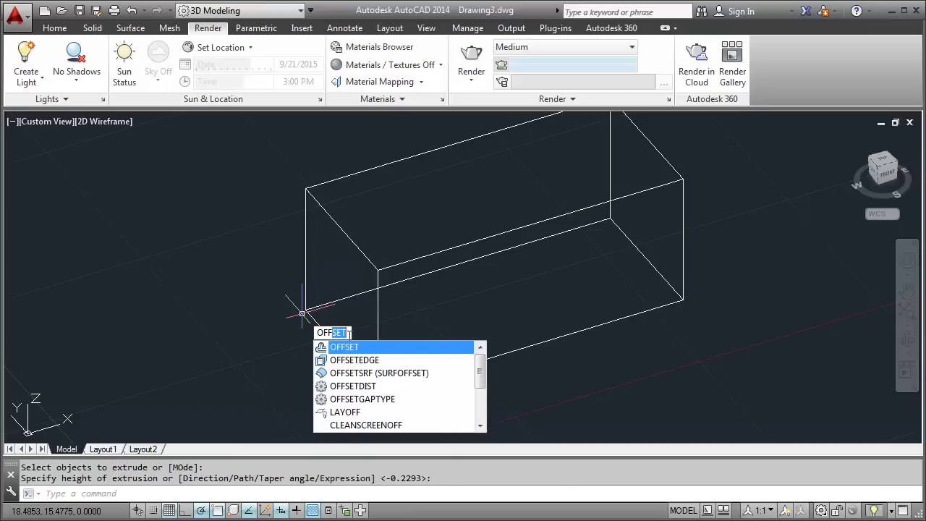
key("Down")
key("Return")
left_click(506, 322)
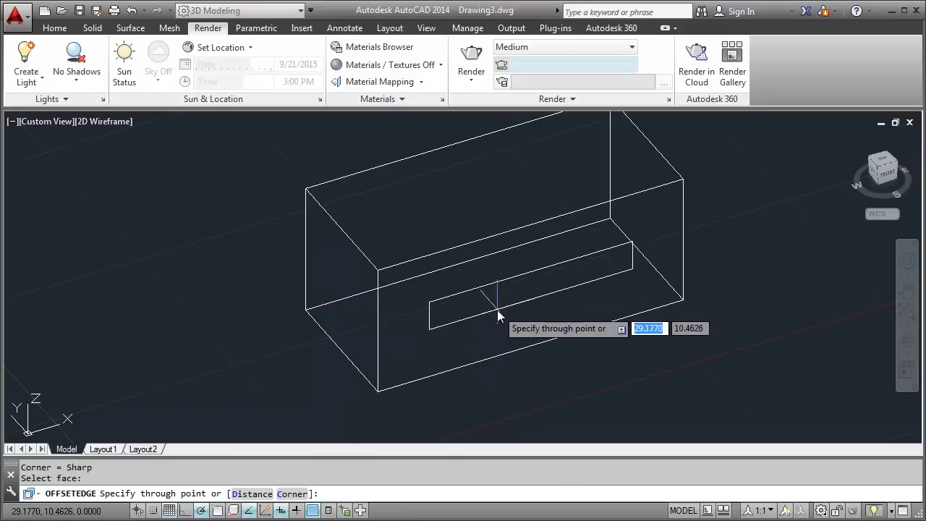
left_click(626, 318)
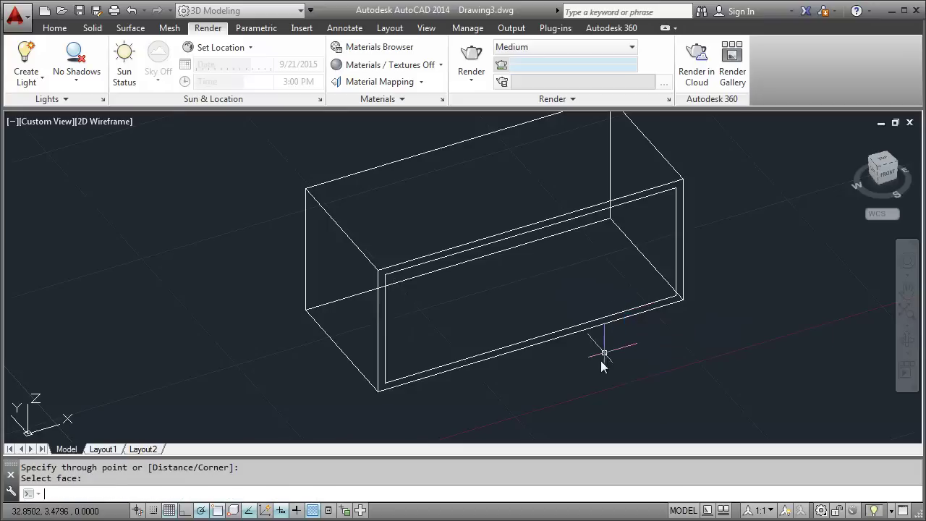
key("Escape")
Move the inner rectangle slightly inward on the front face.
type("m")
key("Return")
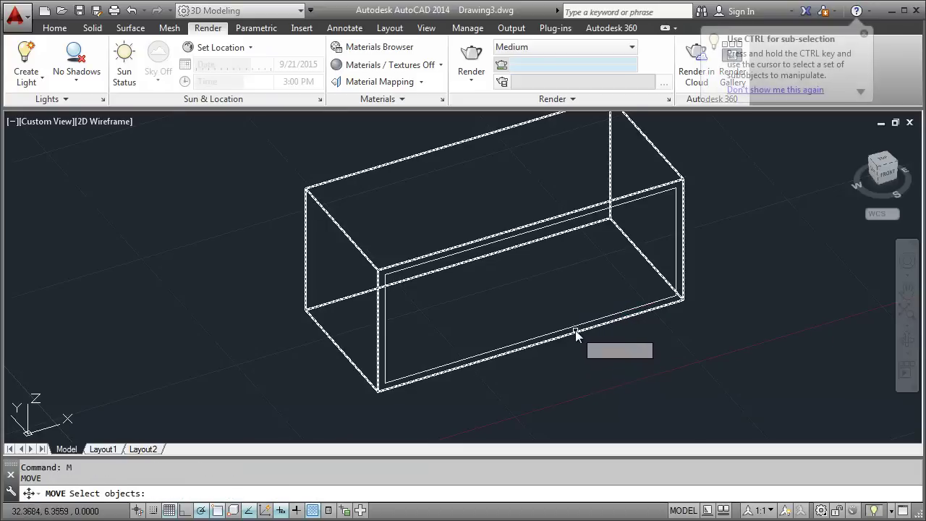
left_click(575, 328)
key("Return")
left_click(288, 394)
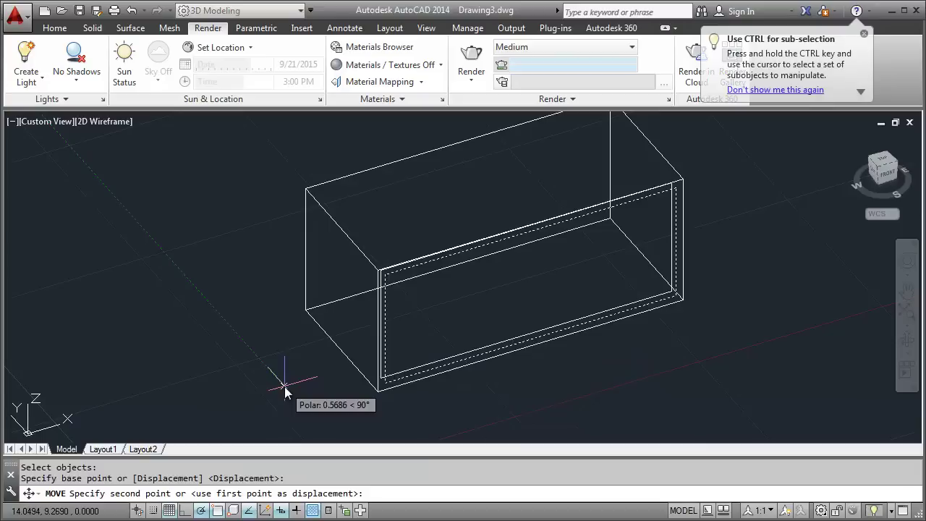
left_click(285, 392)
Extrude the inner rectangle through the room's depth into an inner box.
type("xt")
key("Return")
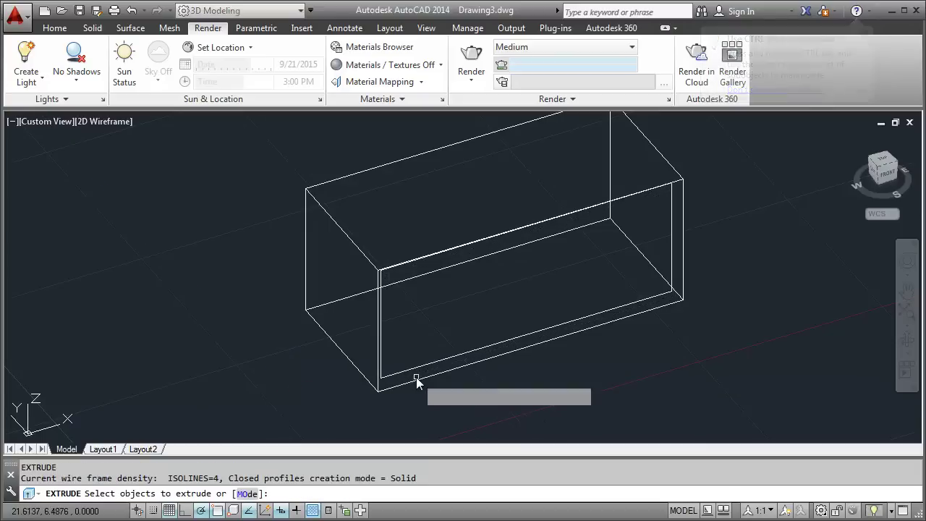
left_click(416, 369)
key("Return")
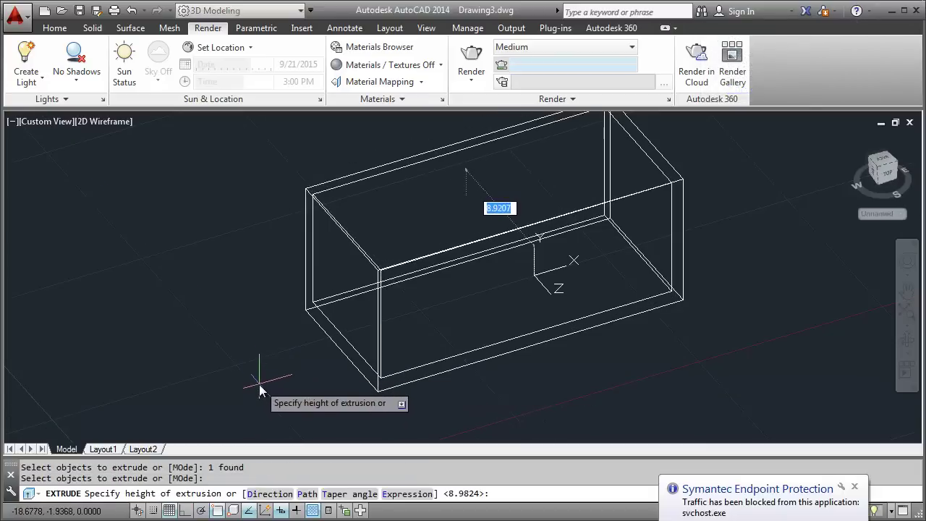
left_click(240, 381)
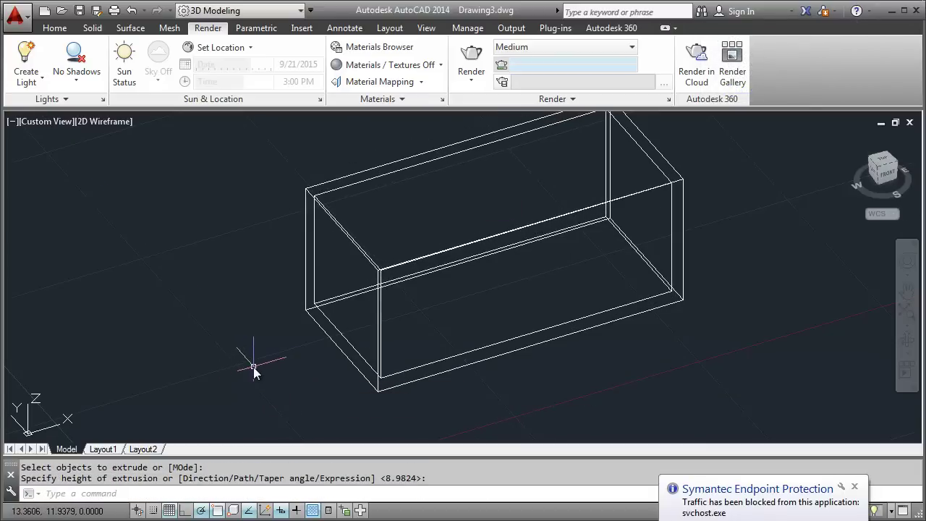
Subtract the inner box from the outer box, leaving thin walls.
type("su")
key("Return")
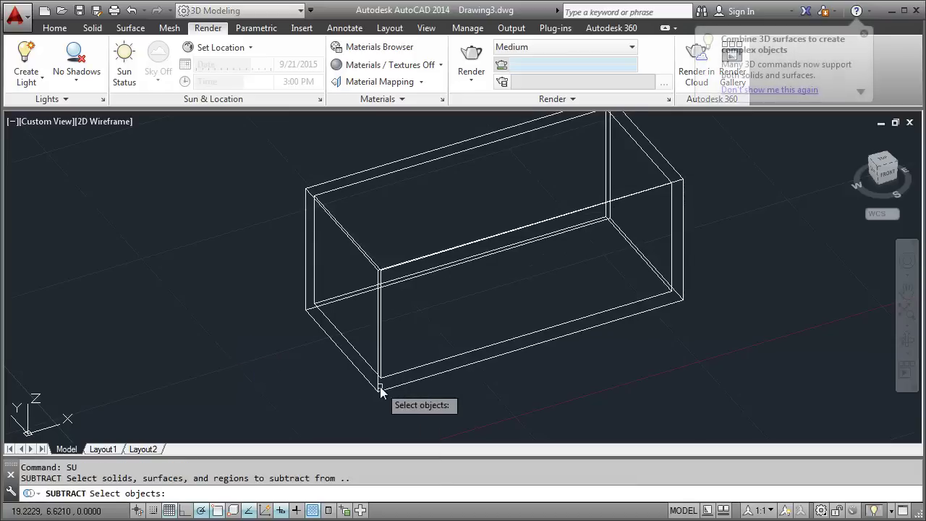
left_click(381, 392)
key("Return")
left_click(396, 377)
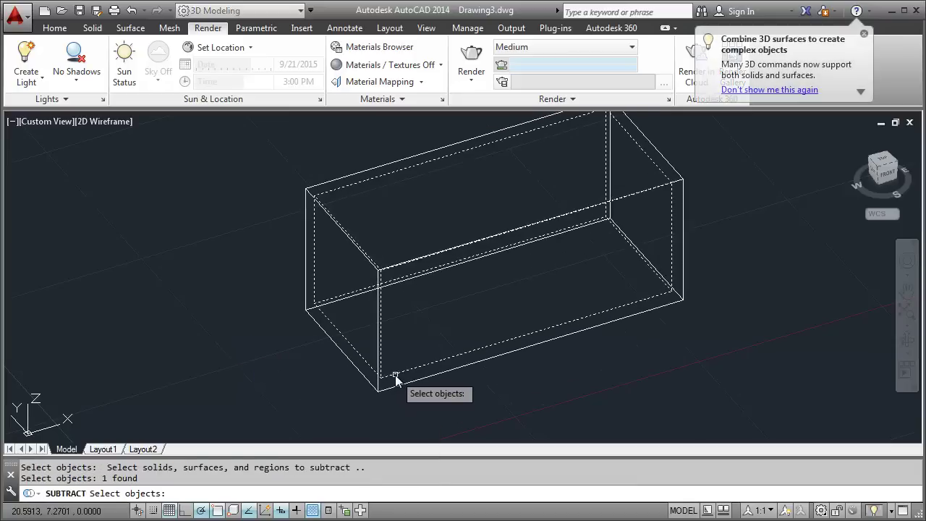
key("Return")
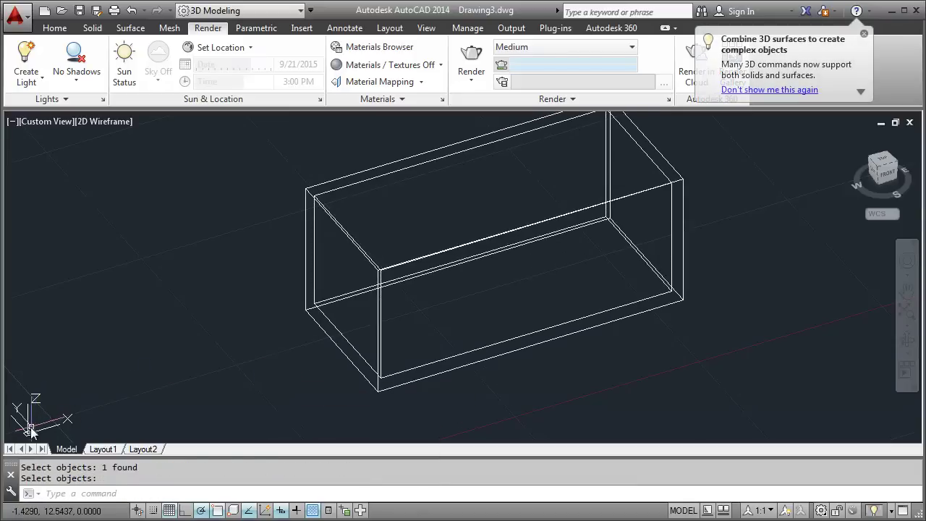
Move the UCS onto the box and draw a tall window rectangle from the wall corner.
left_click(28, 431)
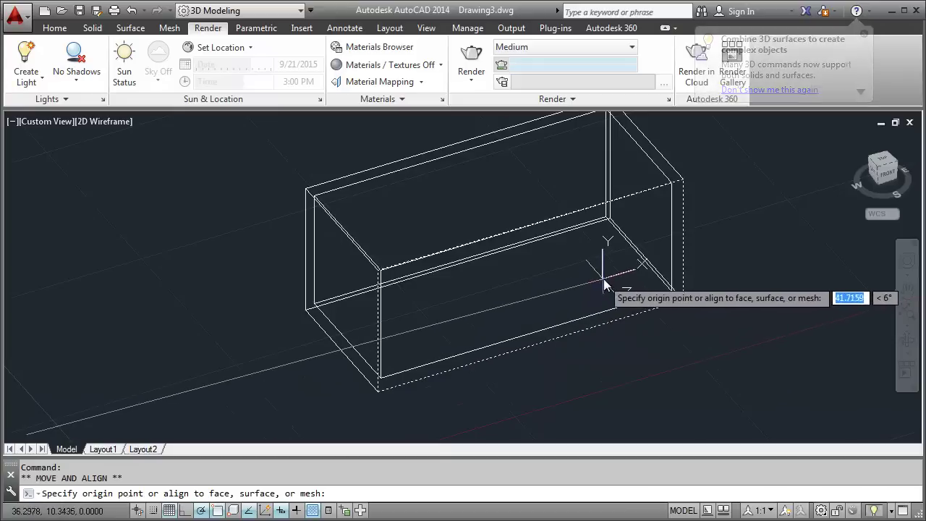
type("rec")
key("Return")
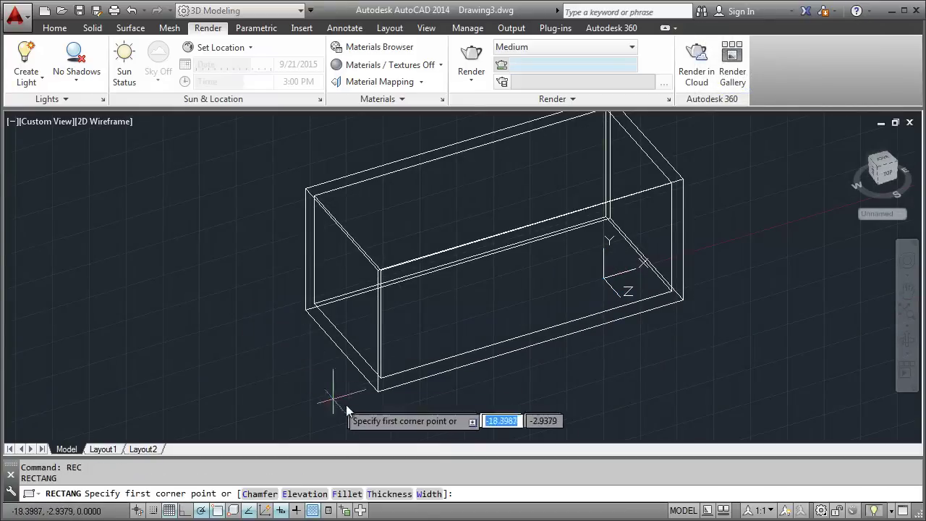
left_click(379, 393)
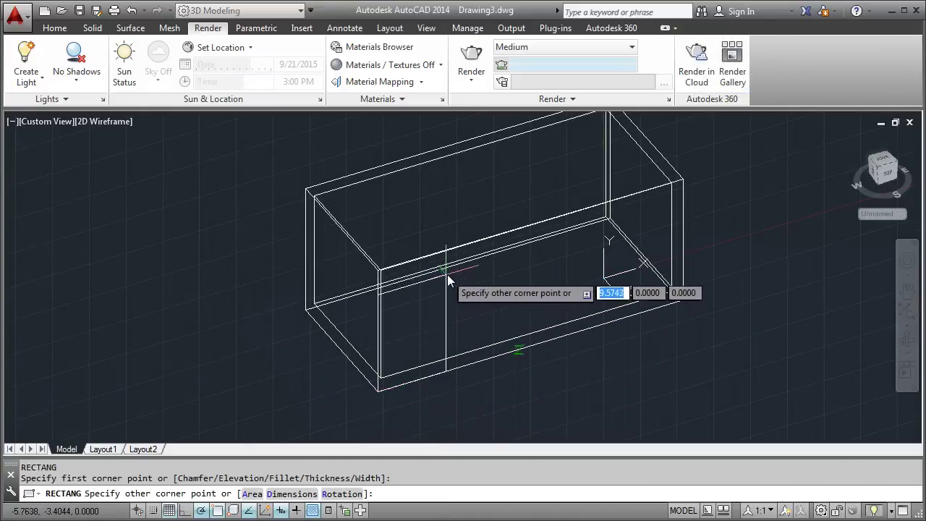
scroll(447, 276, "up", 2)
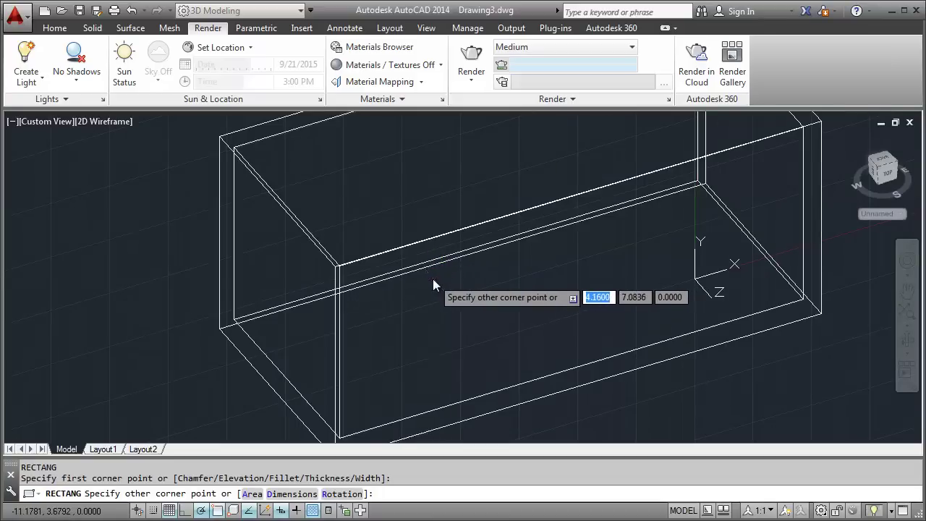
left_click(433, 285)
Switch the viewport to the Front standard view.
scroll(459, 314, "down", 2)
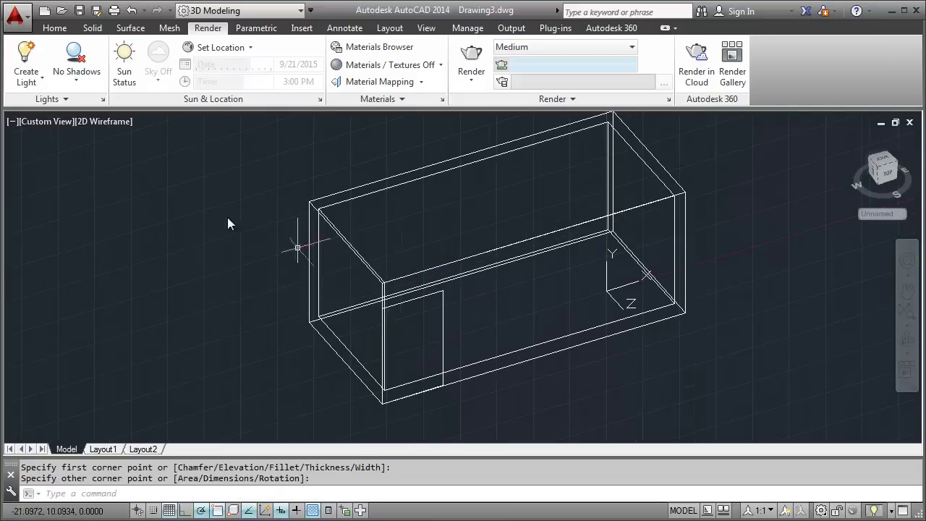
left_click(58, 123)
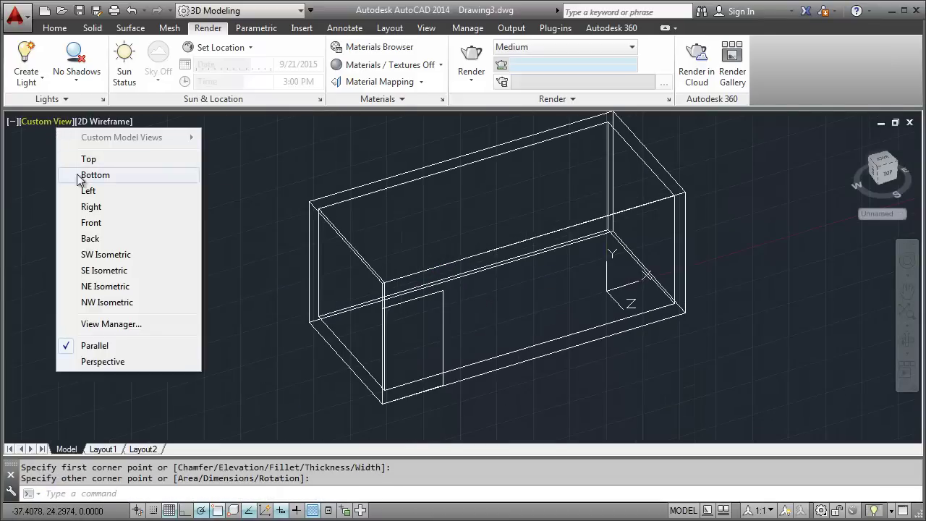
left_click(91, 223)
scroll(335, 239, "down", 2)
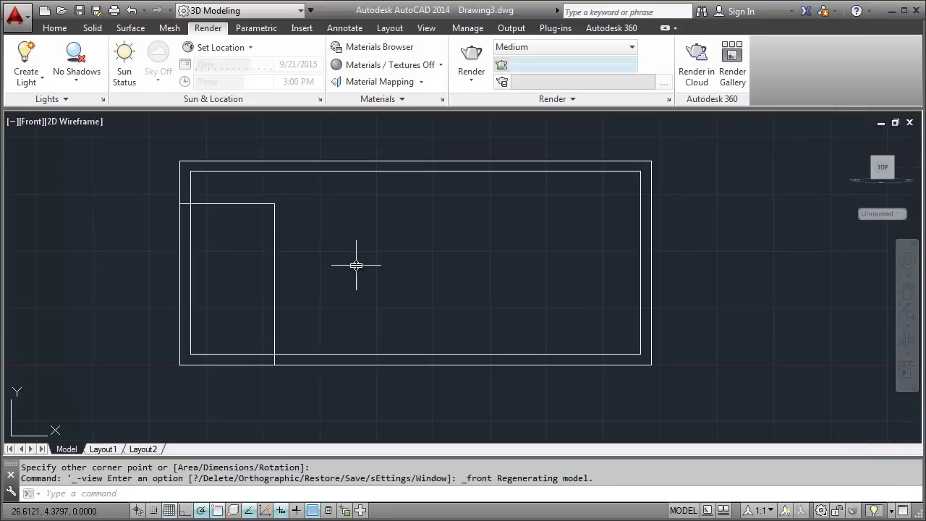
Move the window rectangle up within the front wall.
type("m")
key("Return")
left_click(309, 234)
left_click(261, 269)
key("Return")
left_click(379, 274)
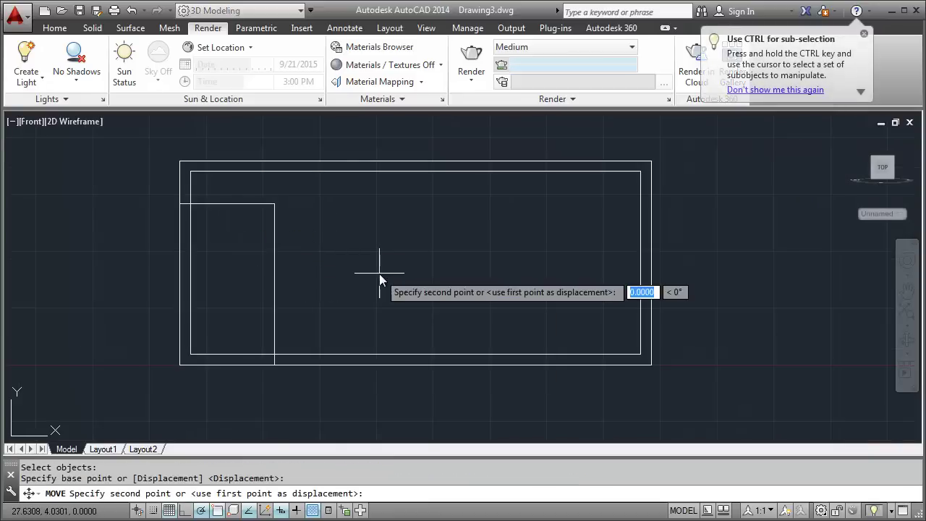
left_click(379, 250)
Shift the window rectangle to the right, then nudge it slightly lower.
key("Return")
left_click(300, 252)
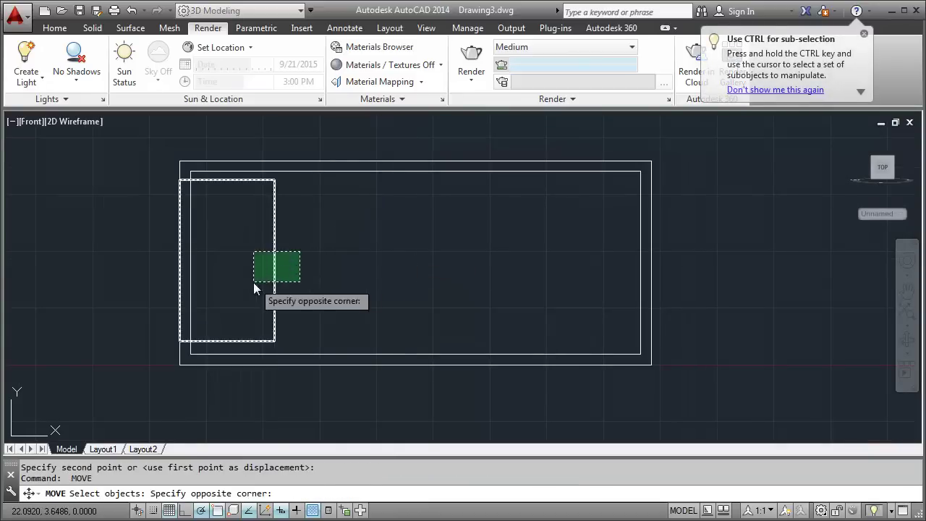
left_click(254, 288)
key("Return")
left_click(320, 282)
left_click(347, 281)
key("Return")
left_click(341, 265)
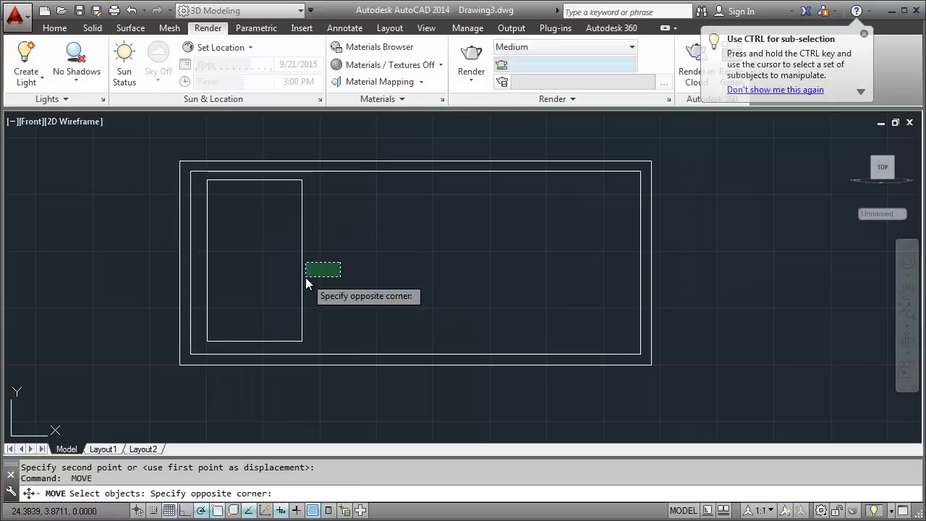
left_click(305, 277)
key("Return")
left_click(395, 243)
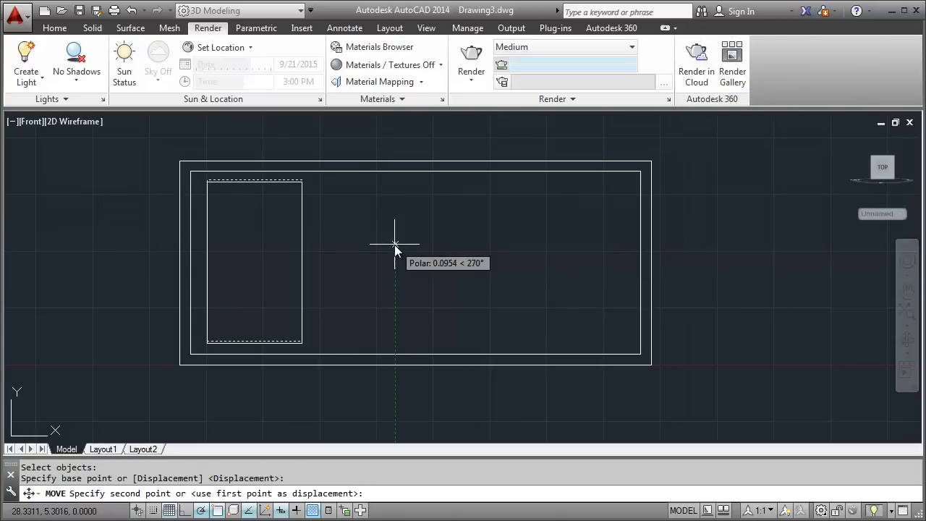
left_click(392, 249)
Copy the window rectangle to place a second window beside the first.
type("co")
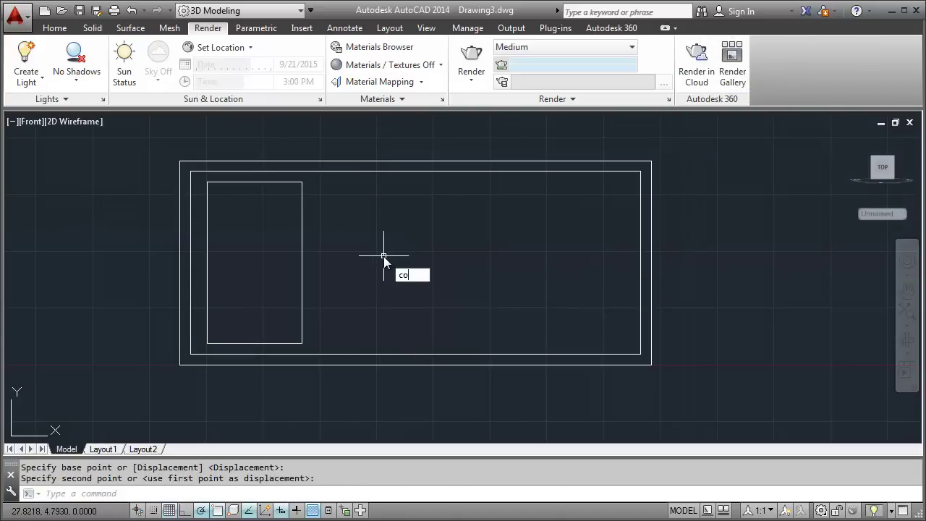
key("Return")
left_click(331, 257)
left_click(289, 278)
key("Return")
left_click(349, 277)
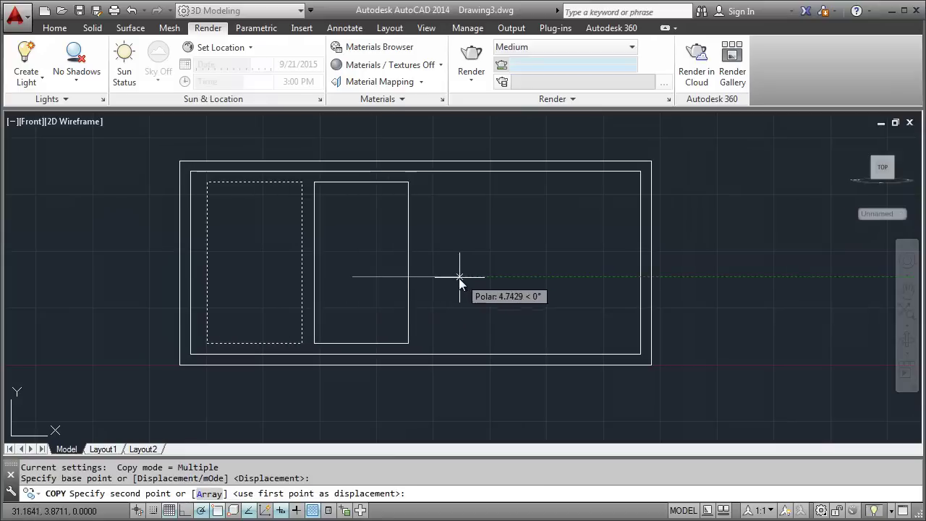
left_click(458, 279)
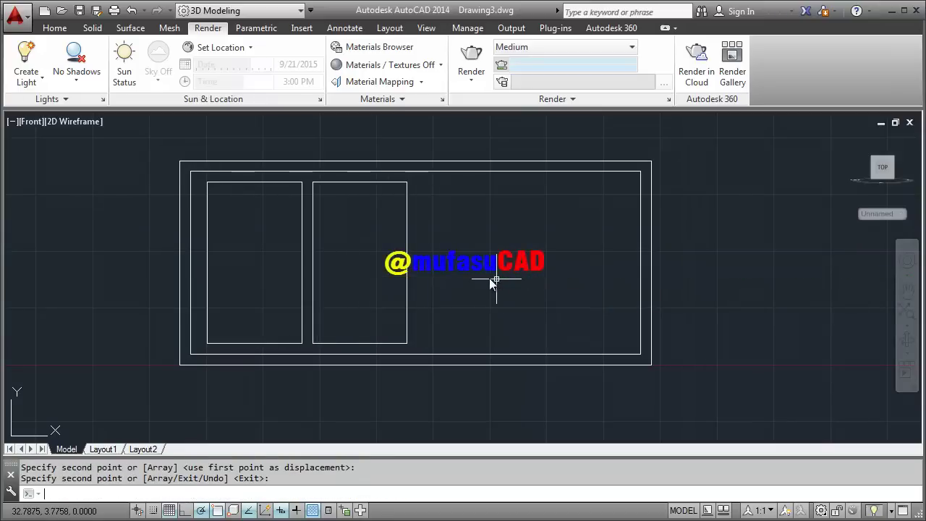
Copy both window rectangles to the right, making four windows in a row.
key("Return")
left_click(490, 279)
left_click(266, 268)
key("Return")
left_click(373, 136)
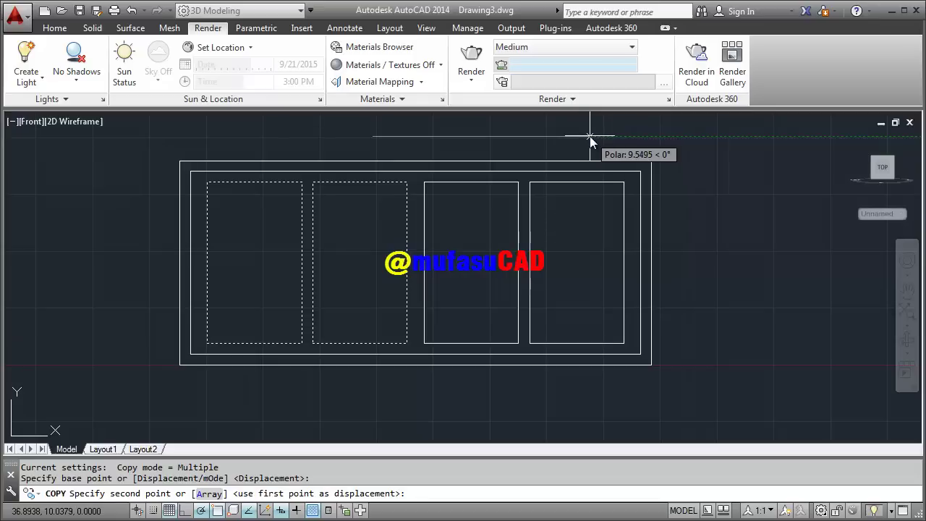
left_click(590, 137)
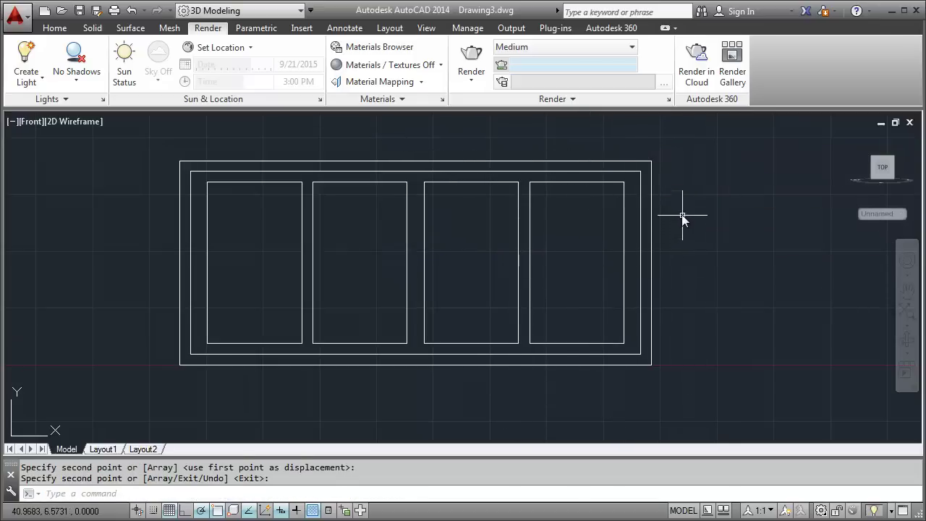
key("Return")
Orbit to a 3D view of the room box and pick up the UCS origin.
left_click(909, 341)
left_click_drag(395, 288, 447, 310)
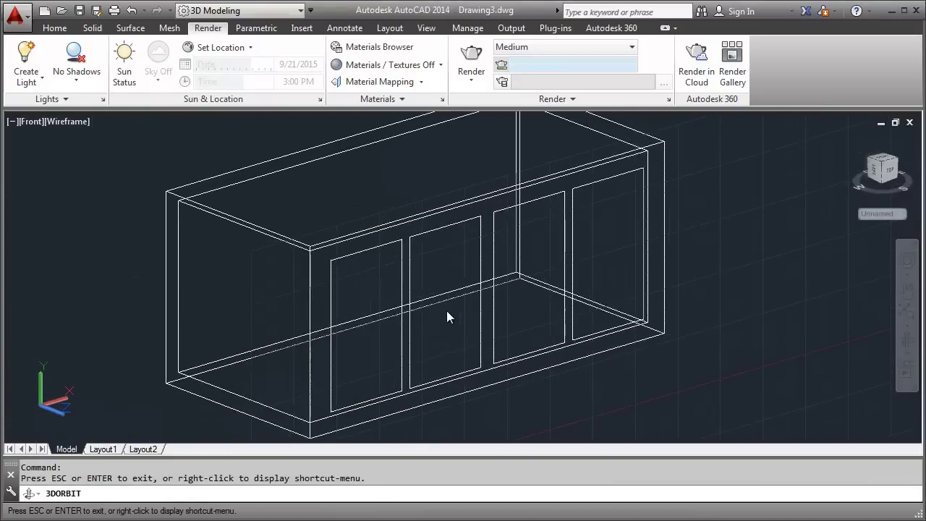
key("Escape")
left_click(29, 429)
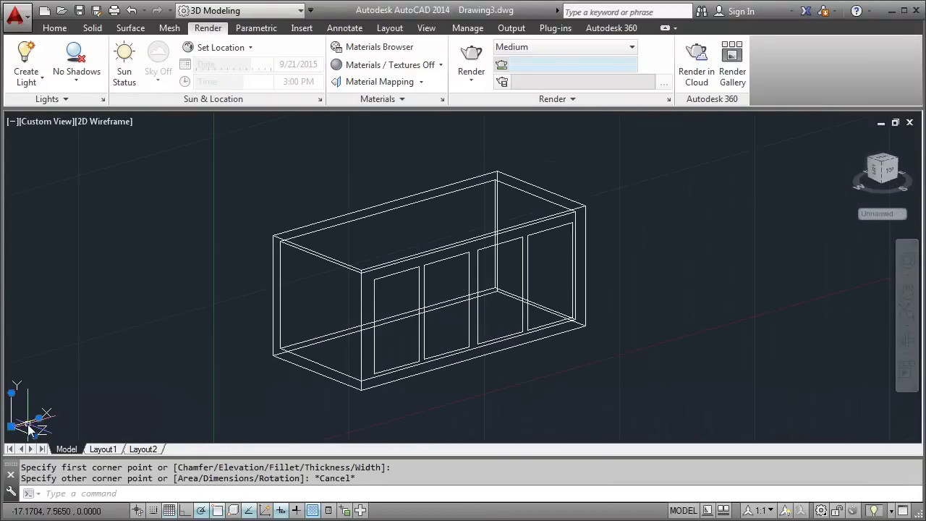
left_click(12, 427)
Set the UCS origin on the box and draw a floor rectangle from the wall base outward.
left_click(393, 233)
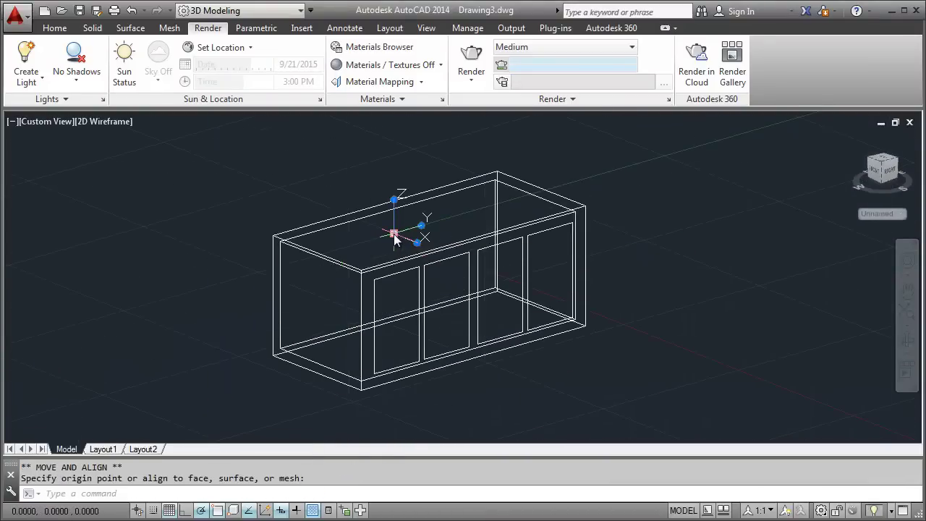
type("REC")
key("Return")
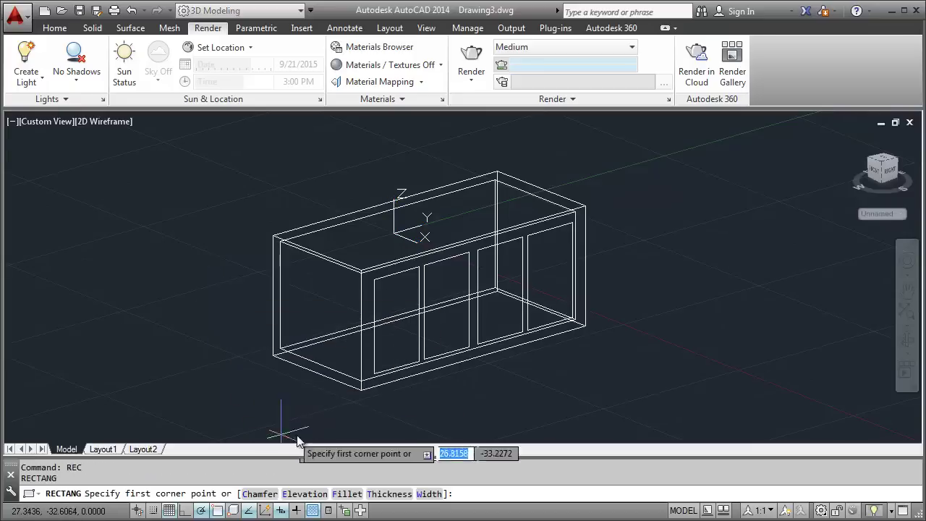
left_click(361, 389)
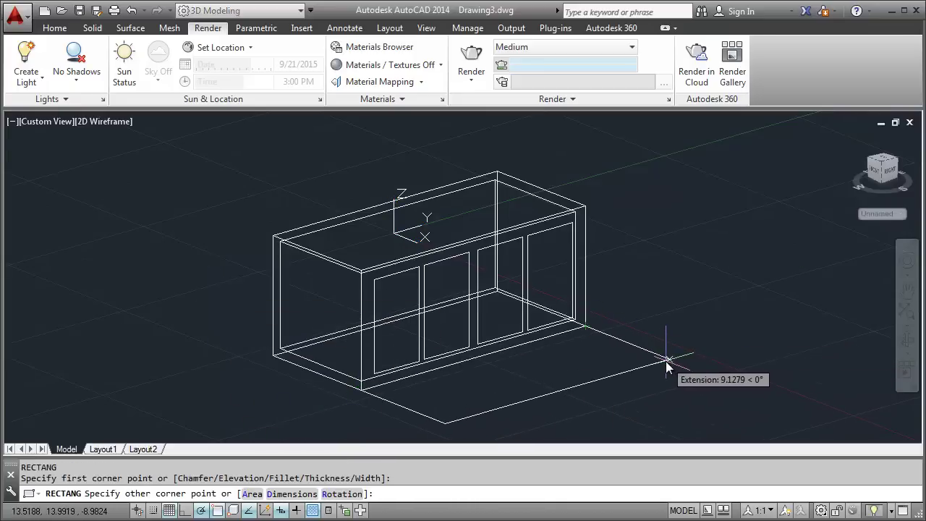
left_click(671, 359)
Extrude the floor rectangle into a thin slab.
type("xt")
key("Return")
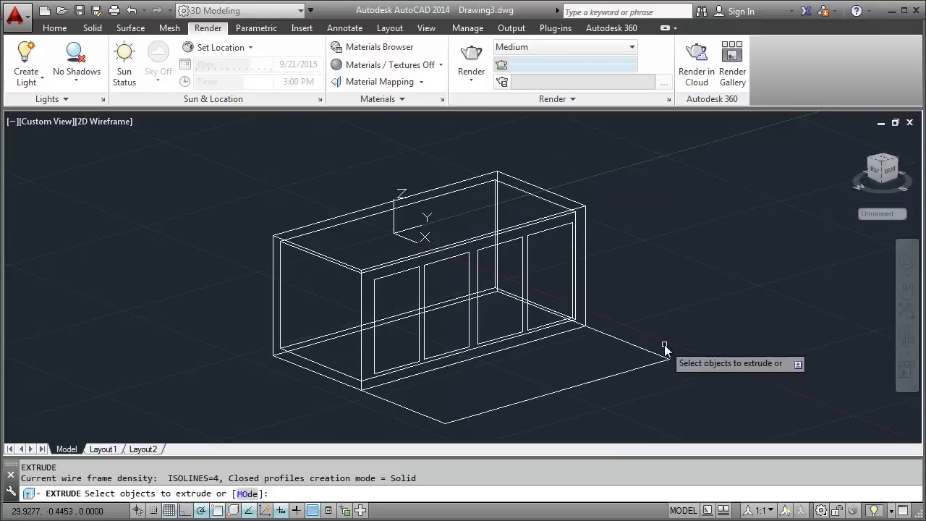
left_click(665, 344)
left_click(708, 347)
key("Return")
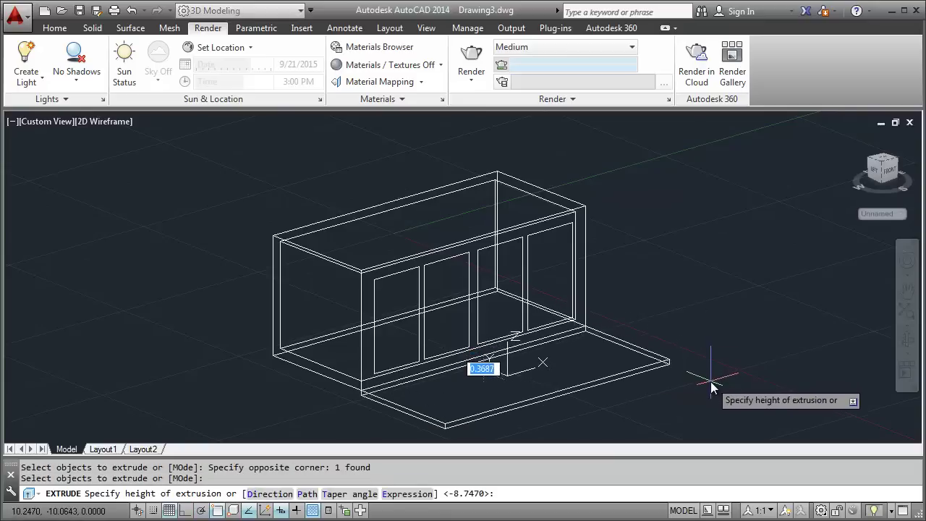
left_click(691, 333)
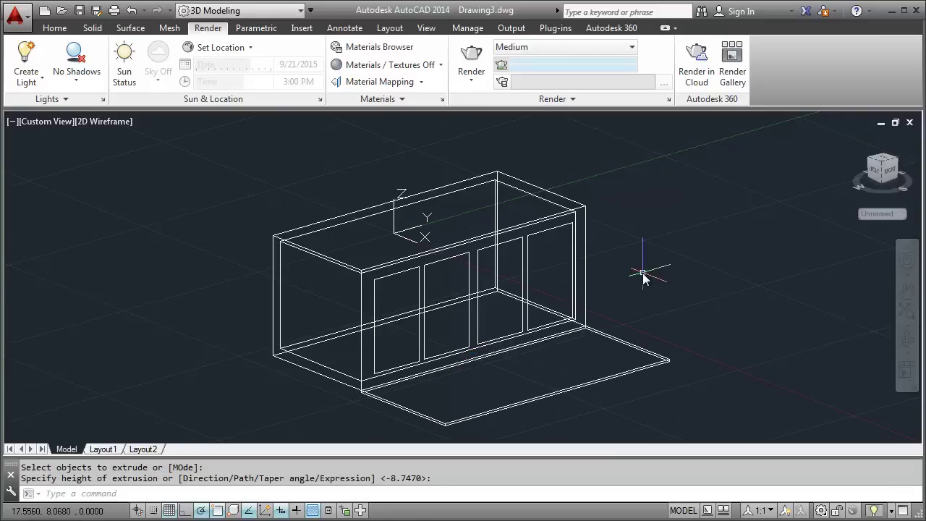
Extrude all four window rectangles through the wall thickness.
type("ext")
key("Return")
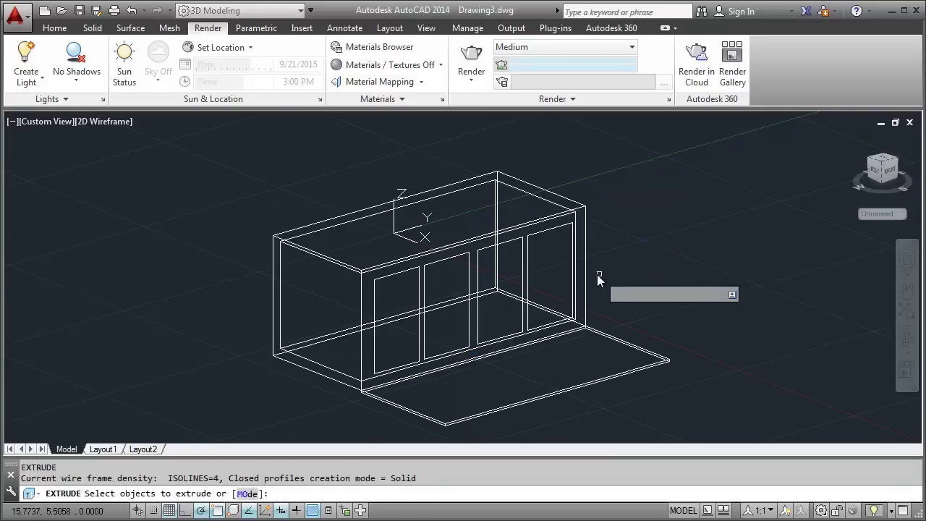
left_click(525, 277)
left_click(449, 275)
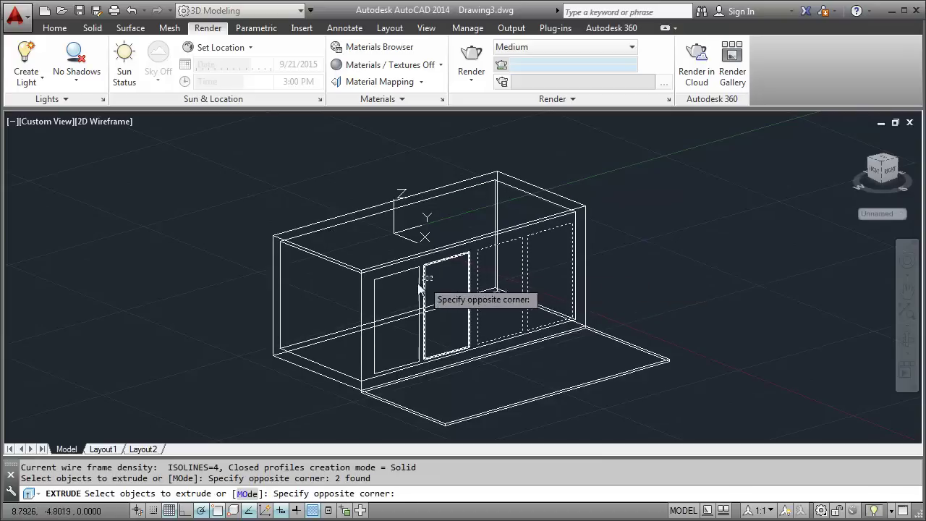
left_click(369, 308)
key("Return")
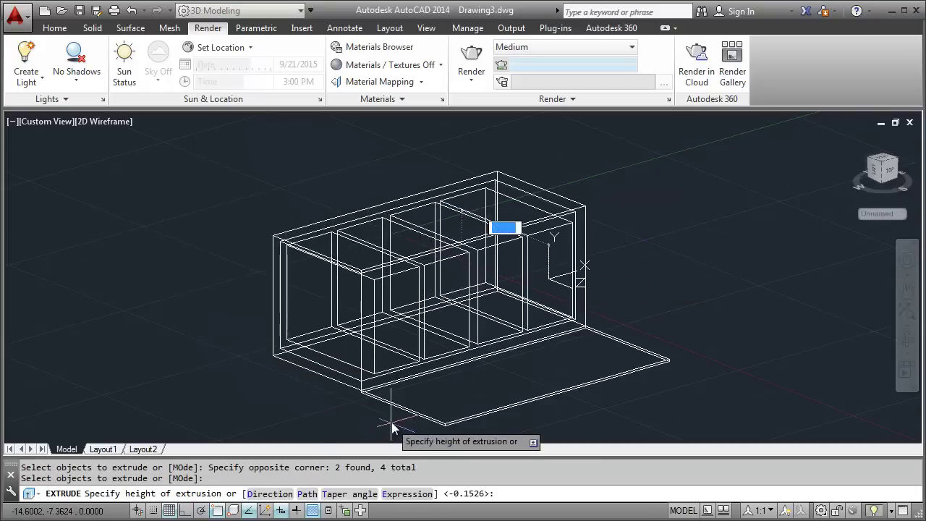
left_click(457, 391)
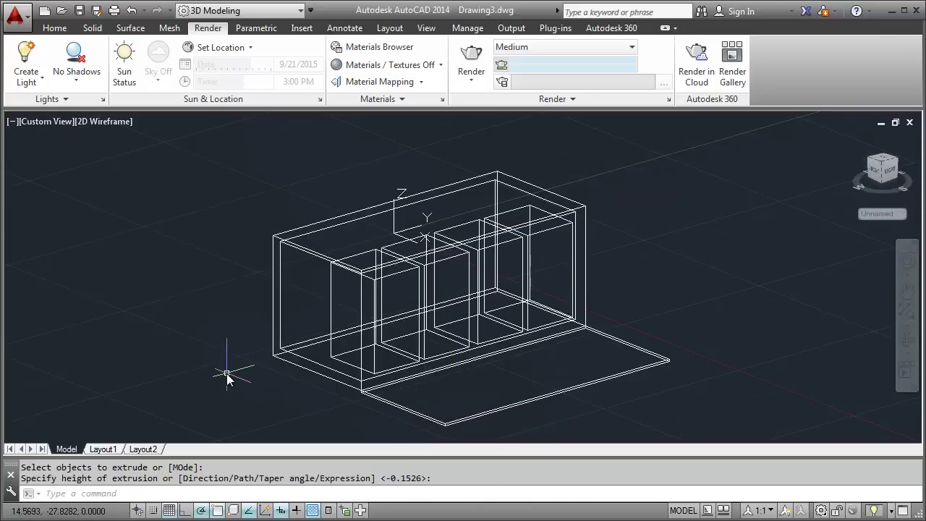
Subtract from the wall solid, selecting the wall and then the window boxes to remove.
type("su")
key("Return")
left_click(298, 312)
left_click(220, 332)
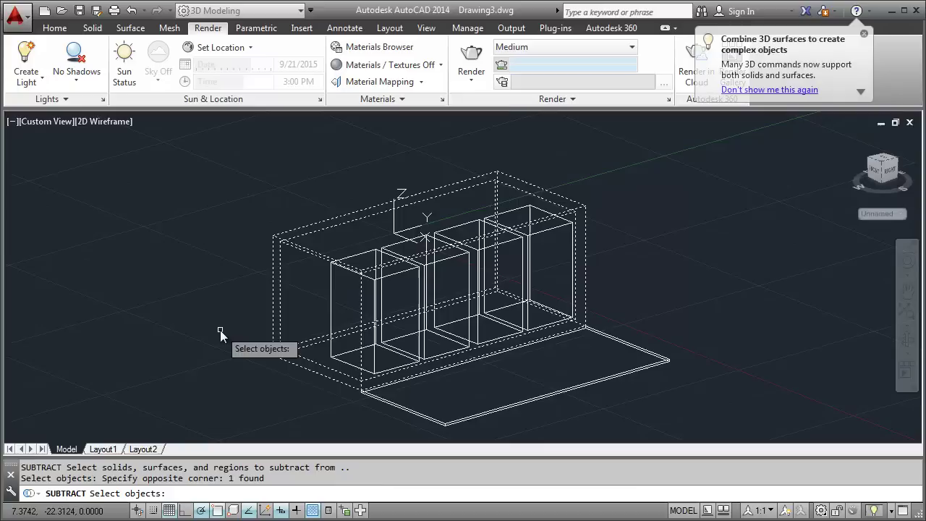
key("Return")
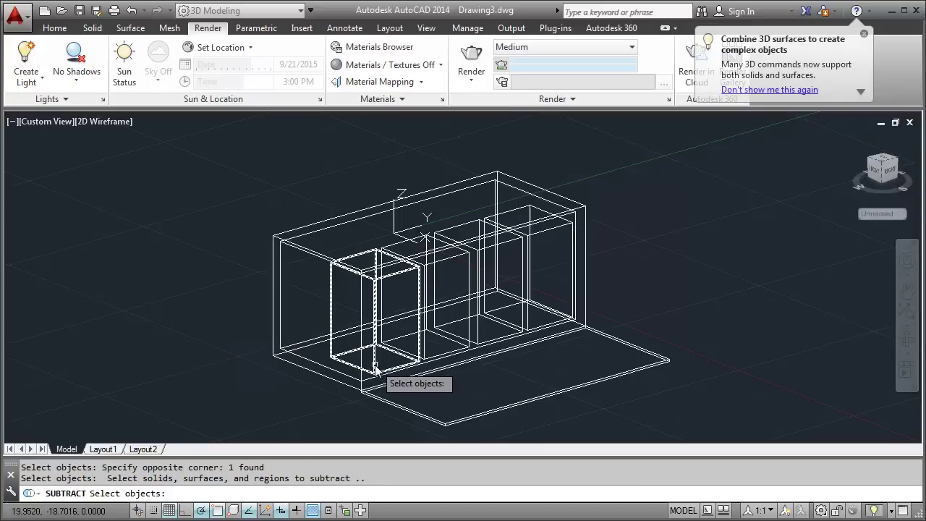
left_click(371, 366)
left_click(434, 348)
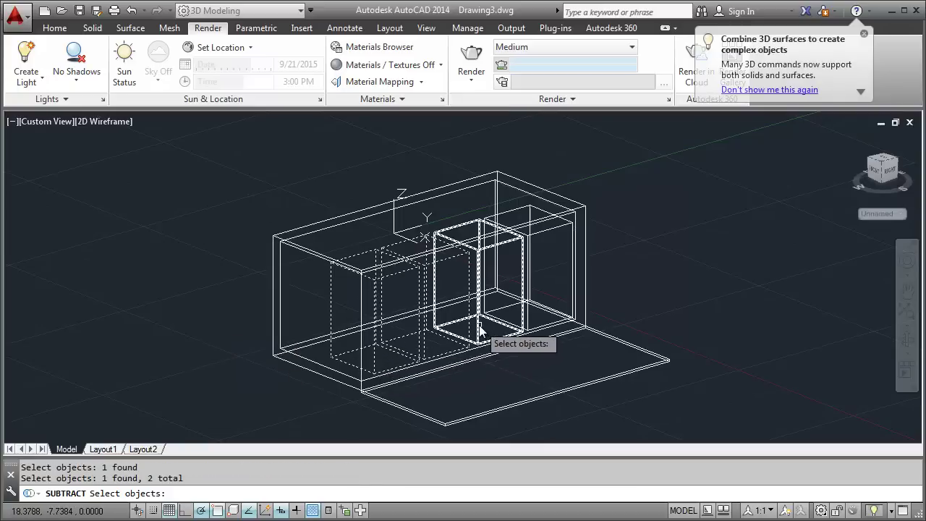
left_click(497, 326)
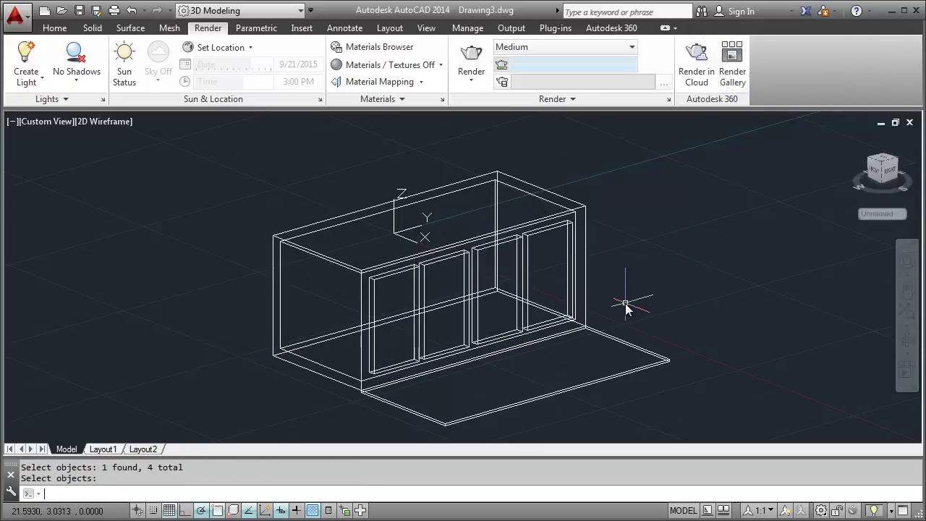
Complete the window cut-outs and move the UCS origin to a wall corner.
key("Return")
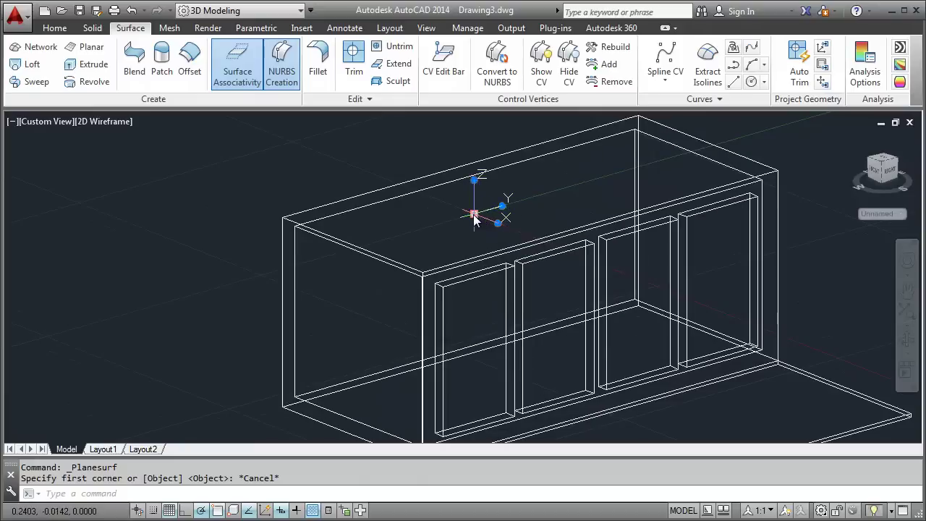
left_click(474, 216)
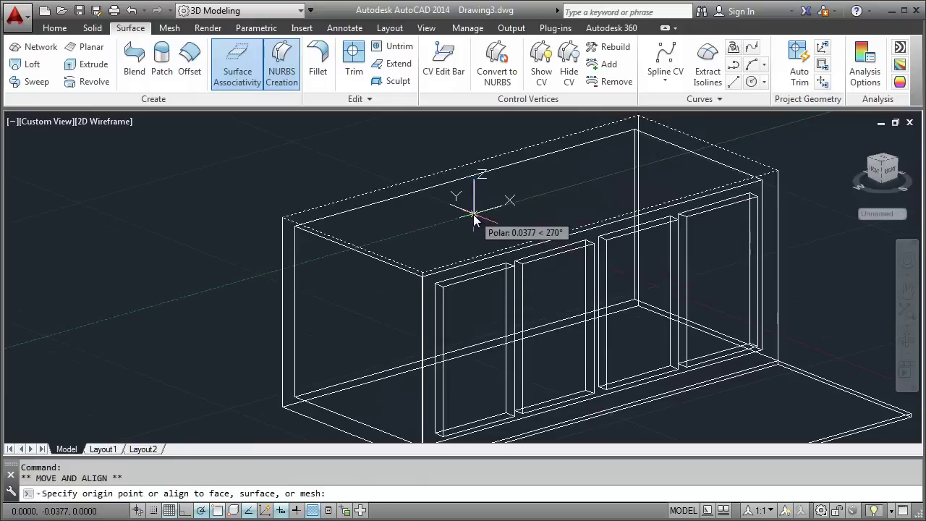
left_click(614, 402)
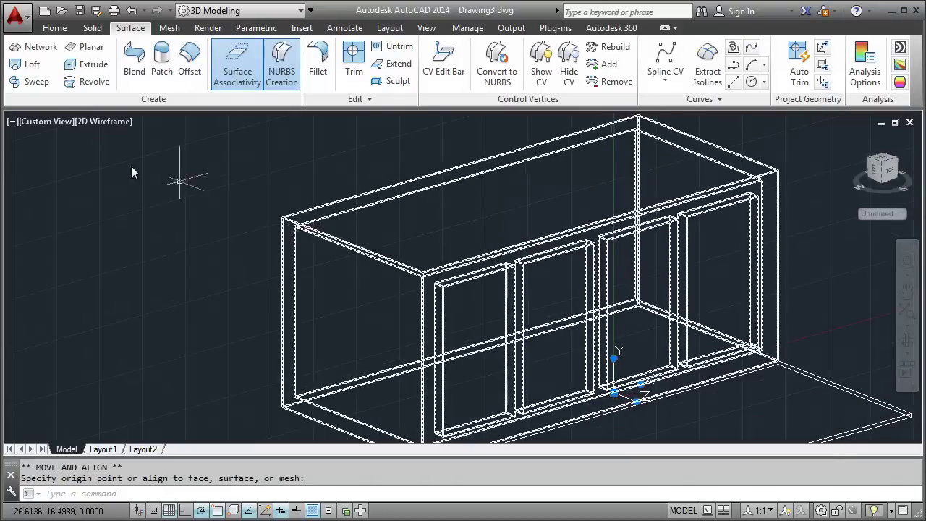
Draw a planar surface across the leftmost window opening.
left_click(93, 54)
left_click(441, 287)
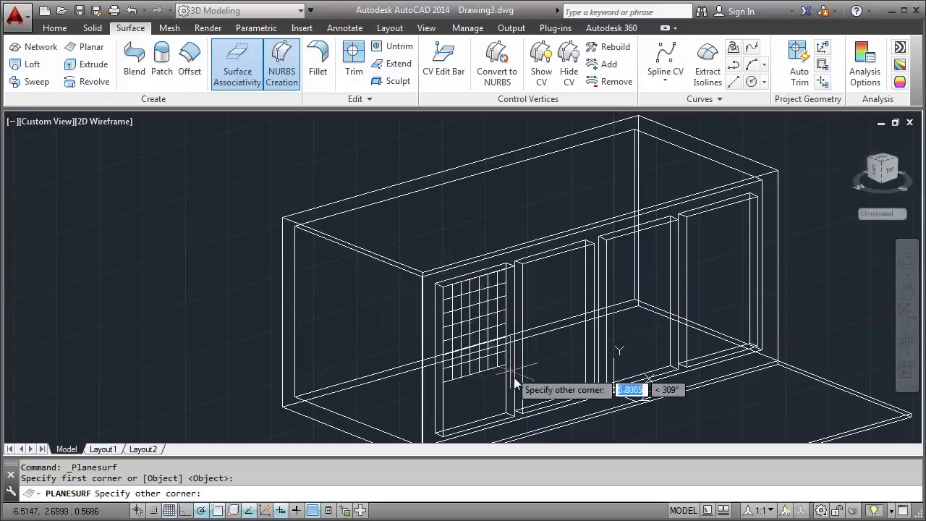
left_click(512, 419)
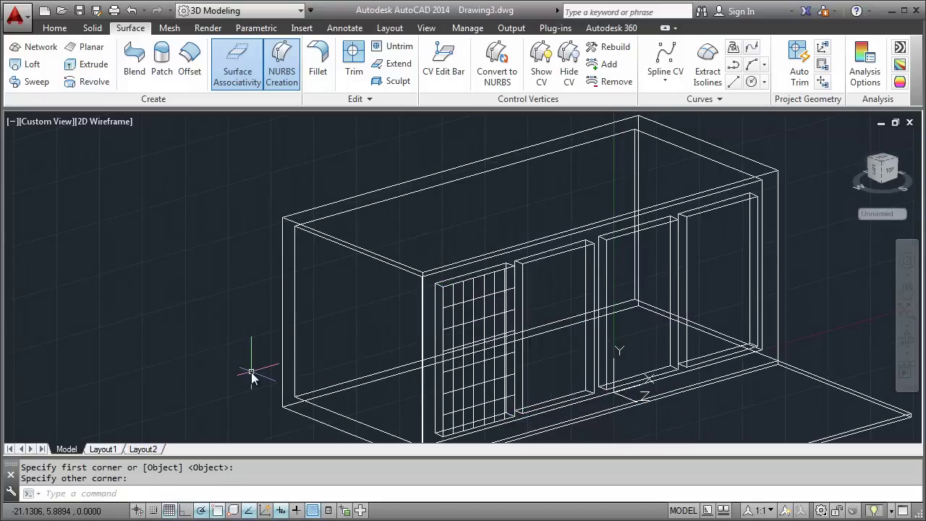
Move the planar surface back so it sits inside the window opening.
type("m")
key("Return")
left_click(474, 334)
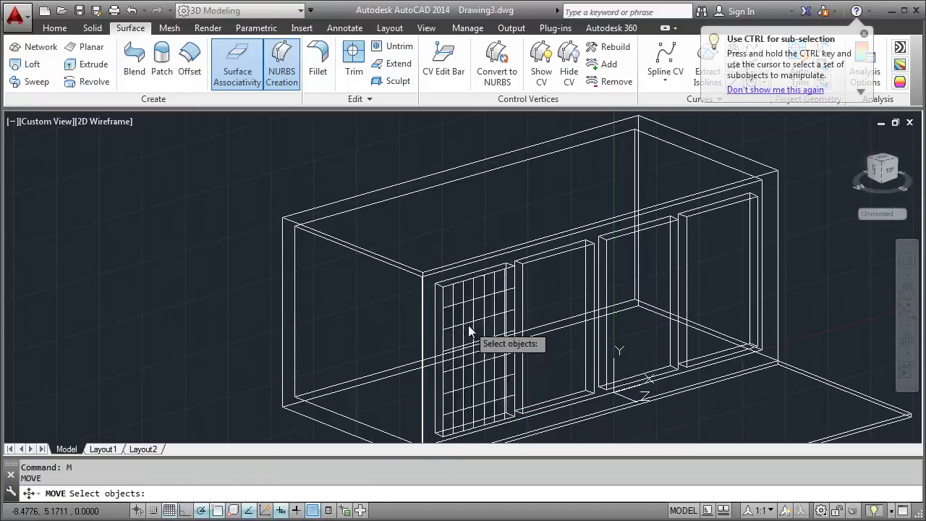
key("Return")
left_click(217, 339)
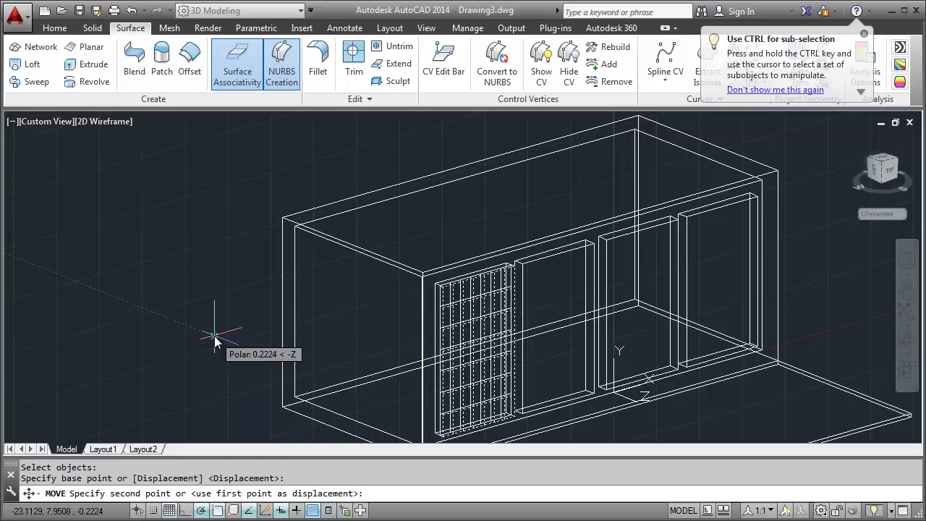
left_click(215, 342)
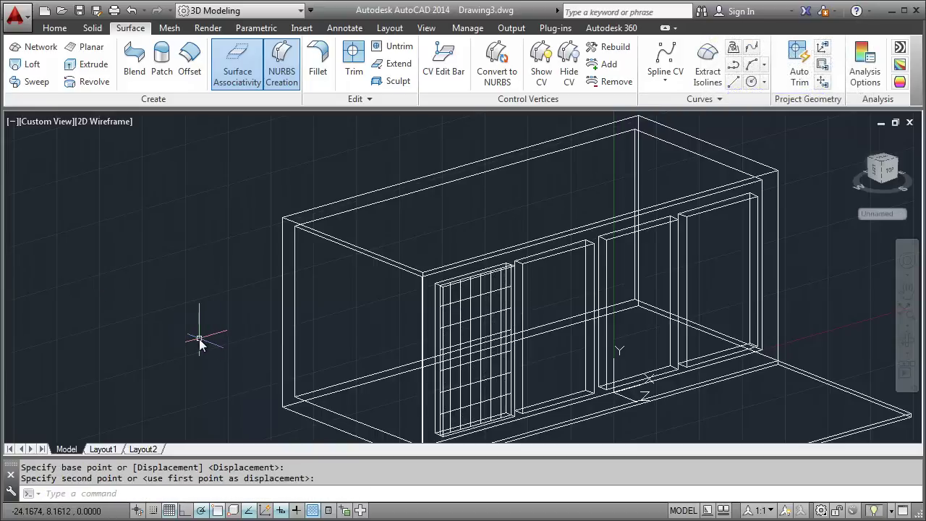
type("co")
key("Return")
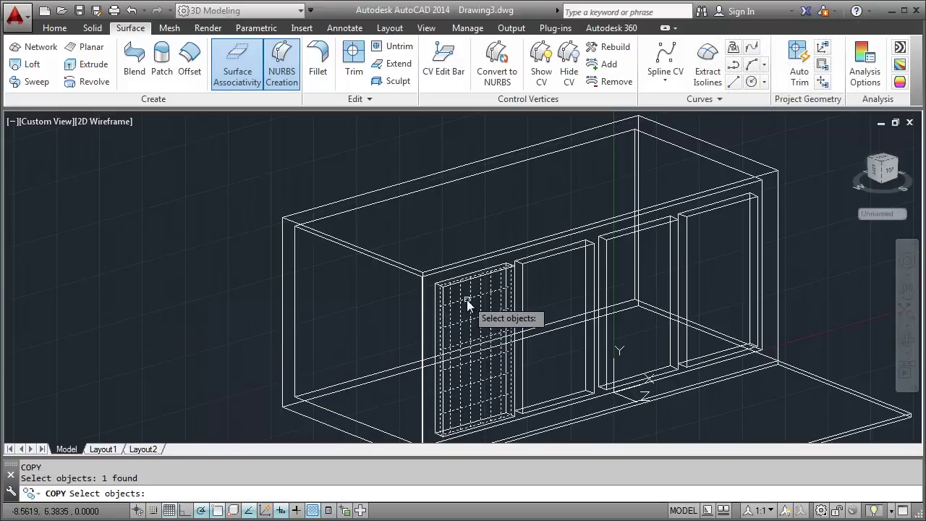
Copy the glass pane into the neighbouring window openings, then pan and zoom to reframe the model.
key("Return")
left_click(435, 284)
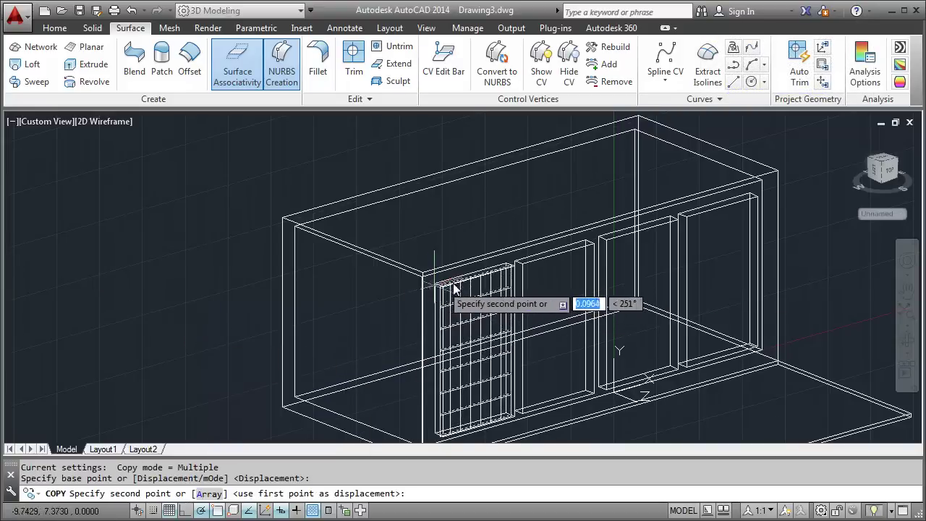
left_click(512, 264)
left_click(600, 244)
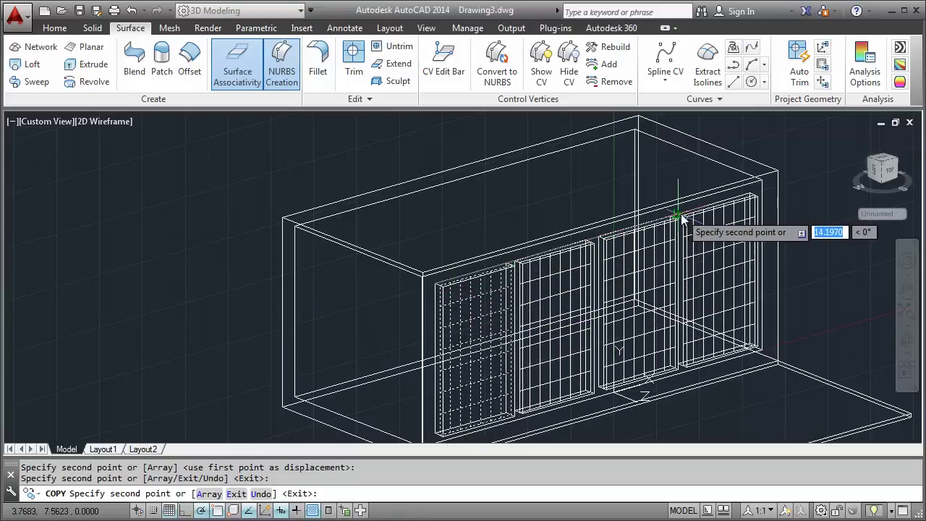
key("Return")
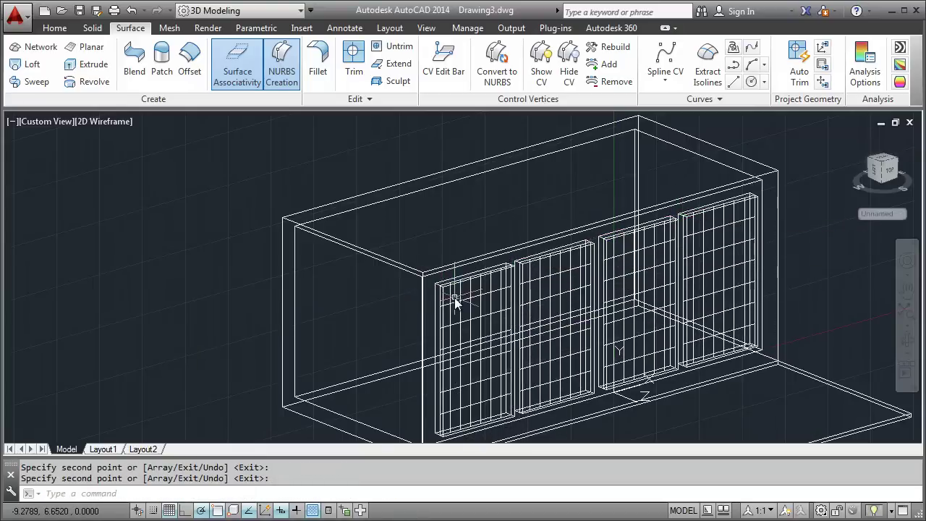
scroll(455, 303, "down", 2)
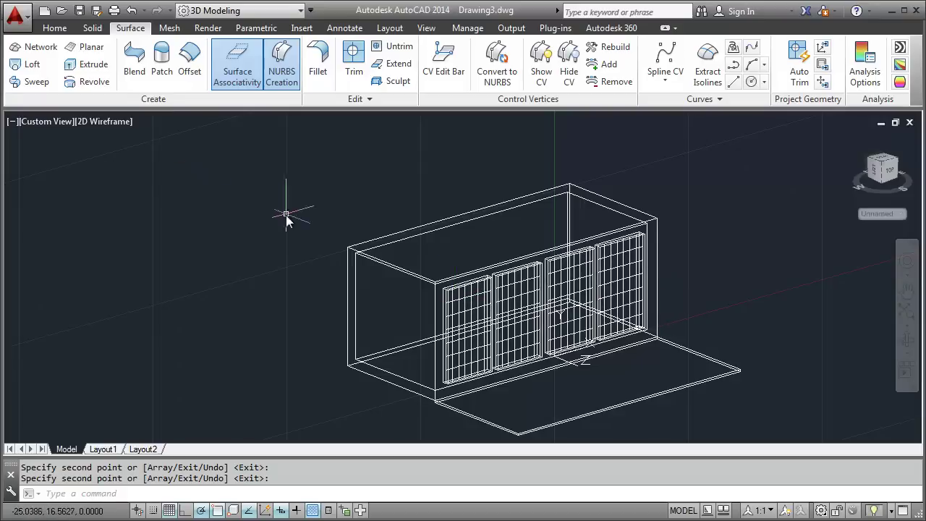
left_click(907, 292)
left_click_drag(606, 295, 581, 274)
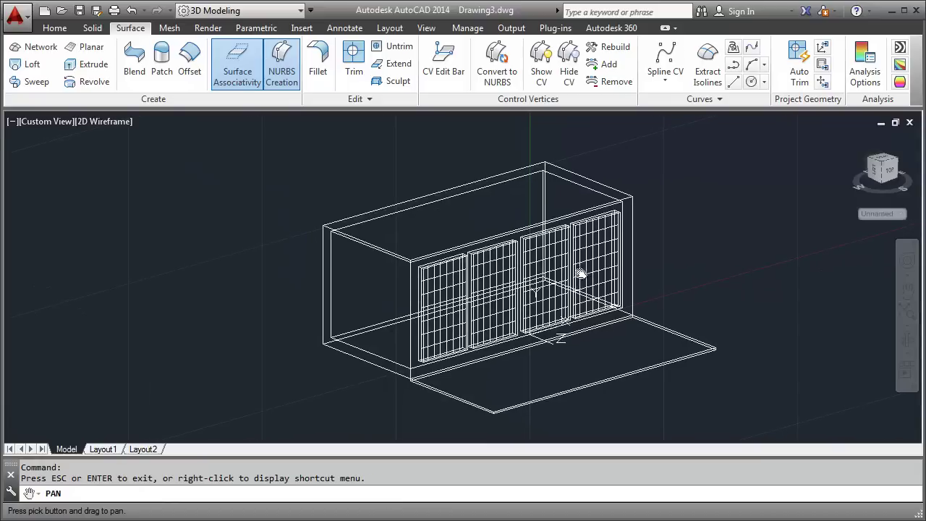
scroll(552, 275, "up", 2)
type("VIEW")
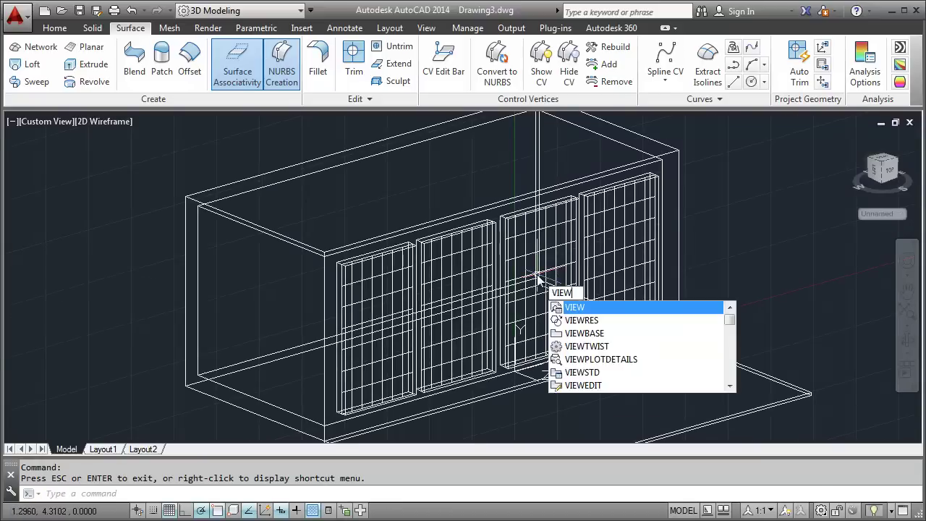
Create a new saved view named cam1 with a Sun & Sky background.
key("Return")
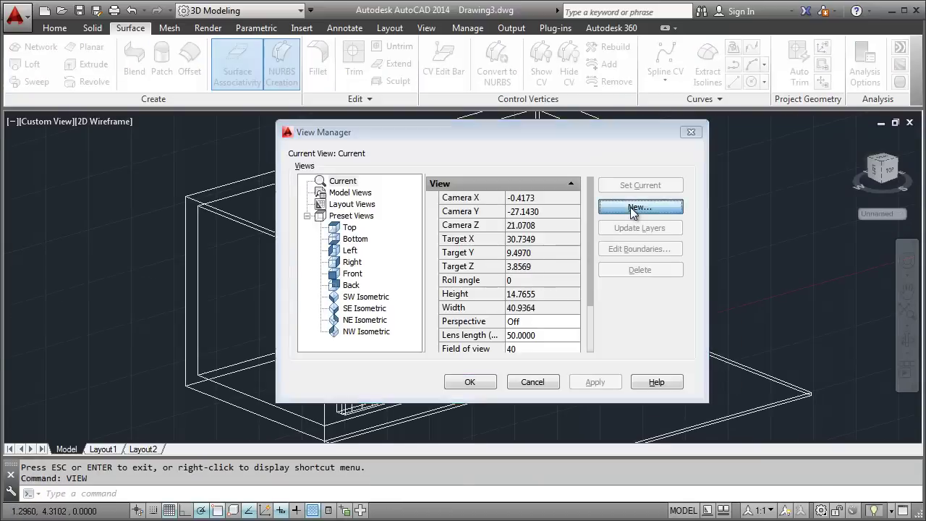
left_click(630, 207)
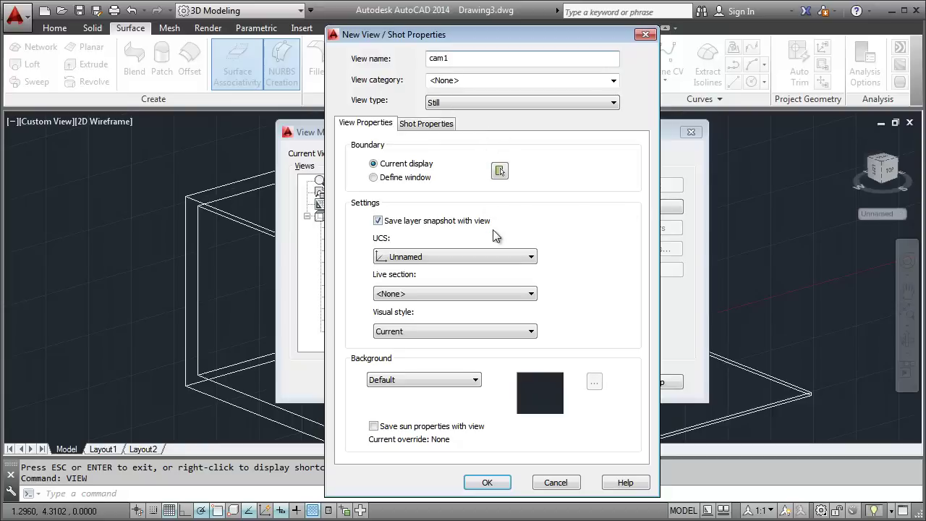
left_click(413, 382)
left_click(402, 430)
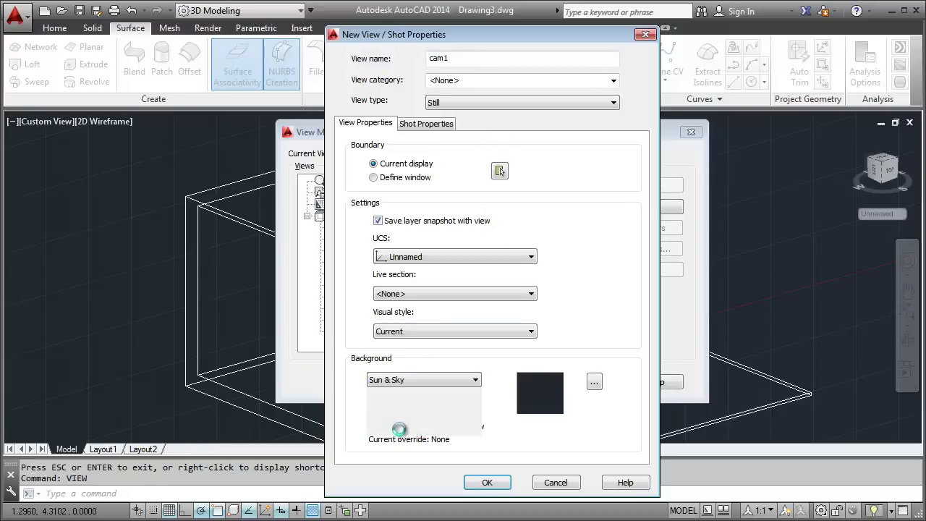
left_click(466, 387)
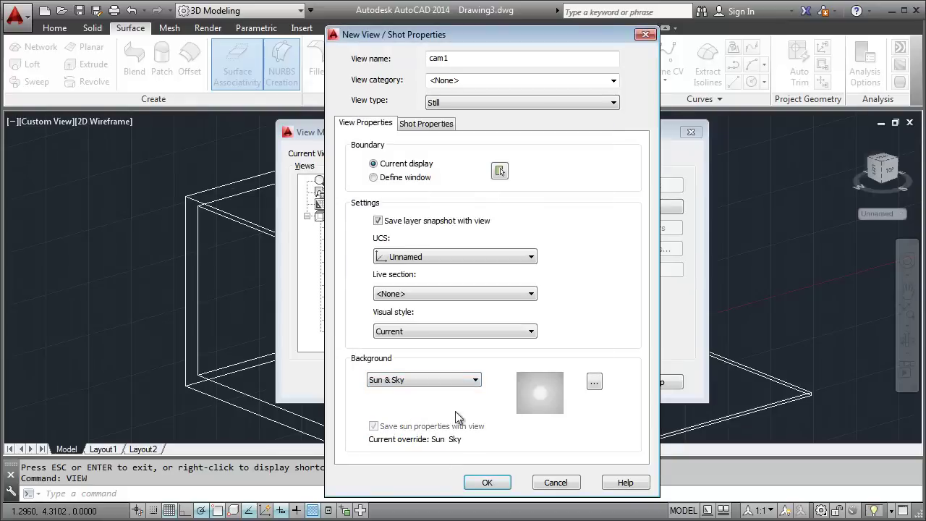
left_click(479, 482)
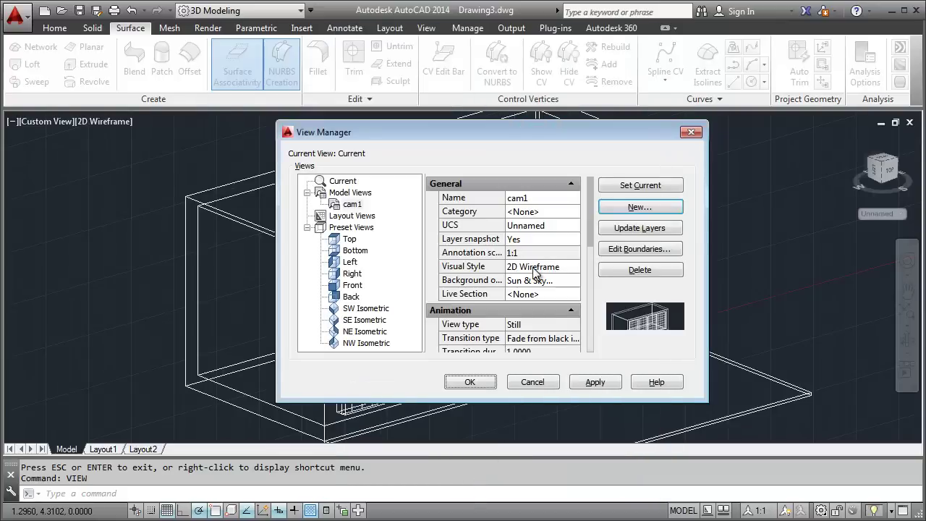
Set cam1's visual style to Realistic and apply the change.
left_click(536, 268)
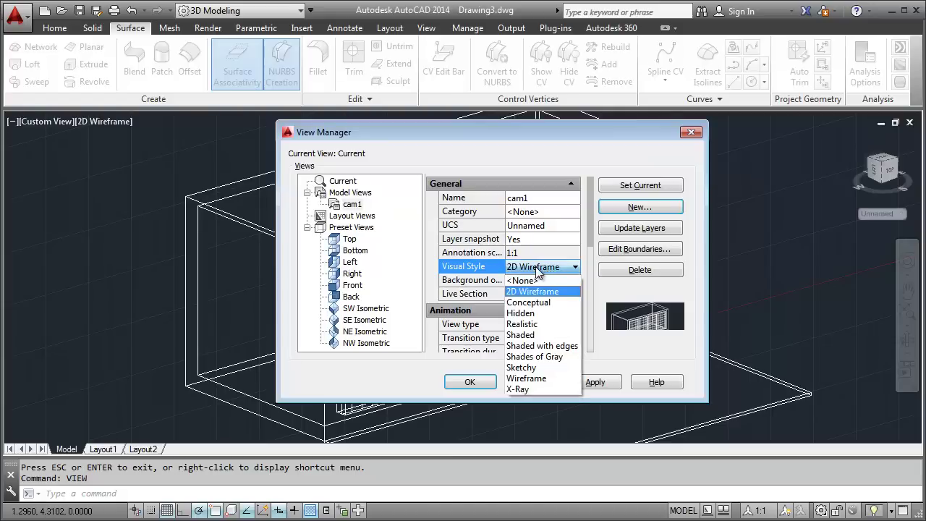
left_click(530, 326)
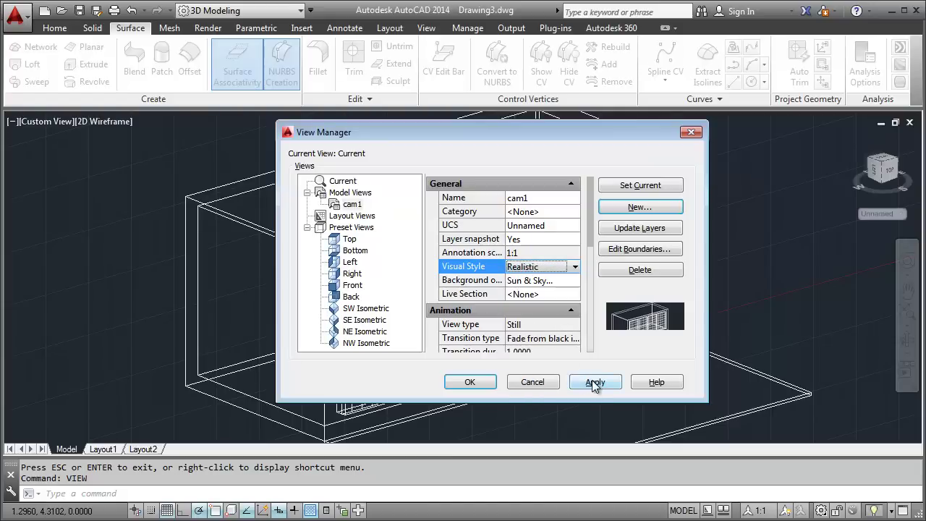
left_click(593, 383)
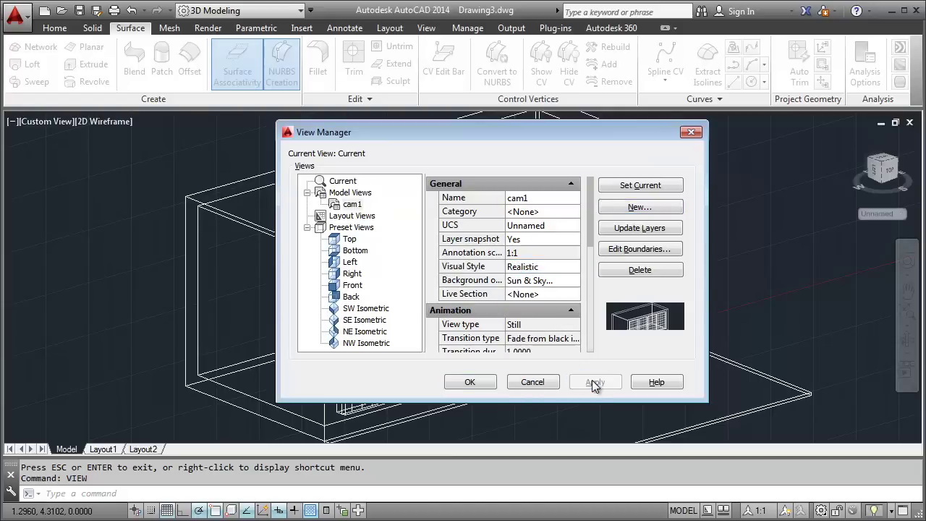
left_click(471, 382)
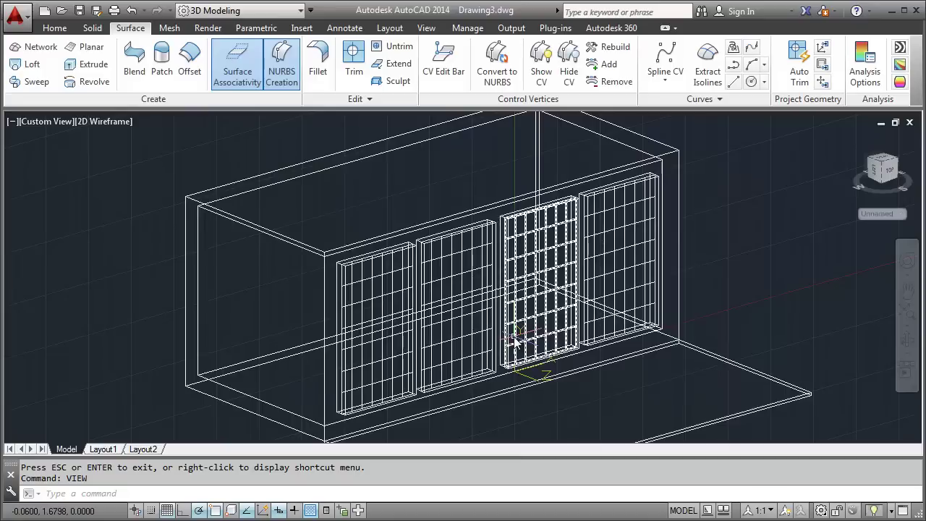
left_click(55, 122)
mouse_move(120, 137)
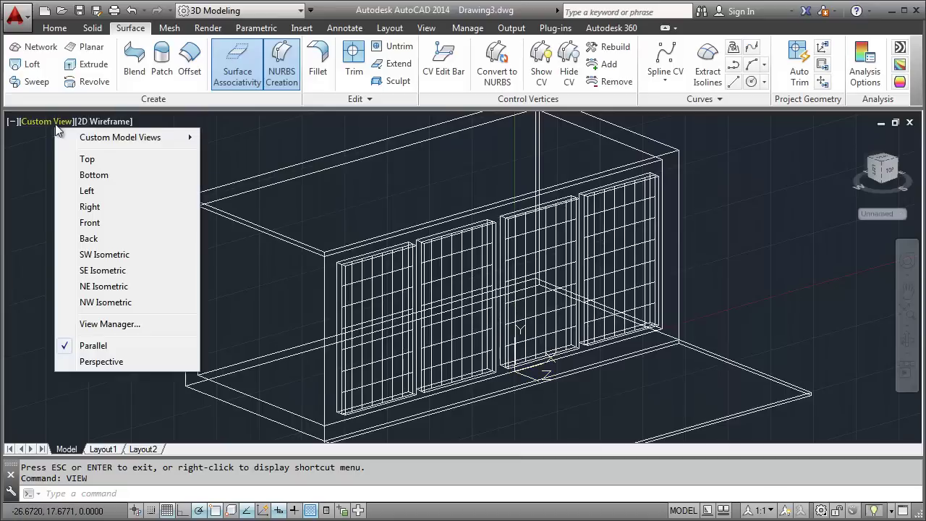
Restore the cam1 view, nudge it slightly, and open the Materials Browser with RMAT.
left_click(229, 137)
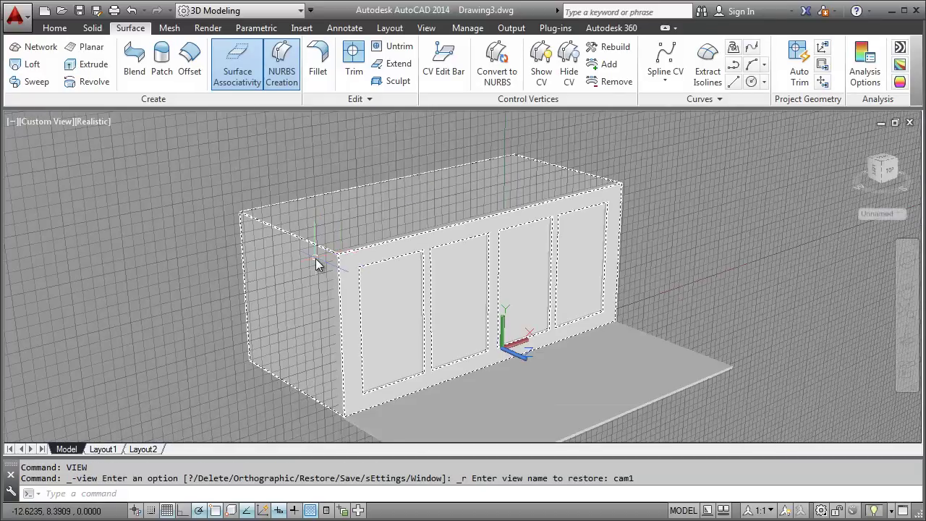
left_click(909, 293)
left_click_drag(517, 280, 545, 249)
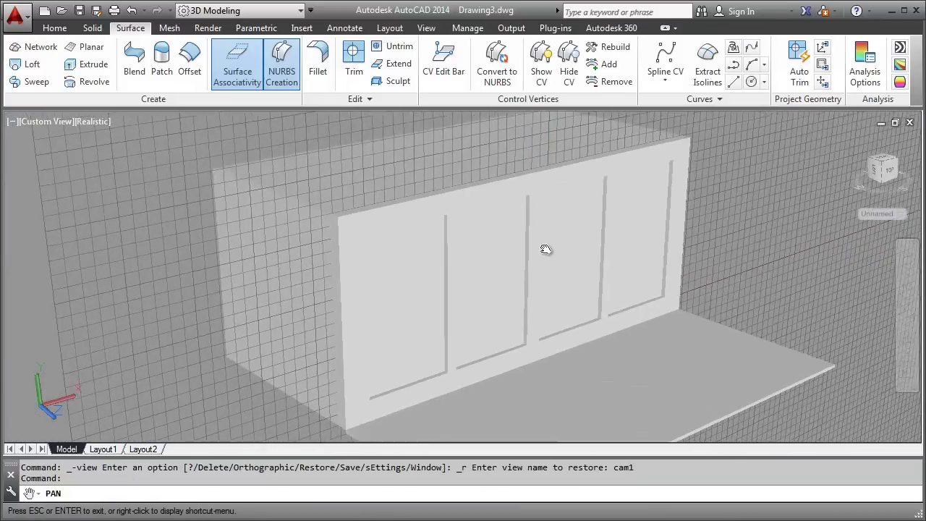
key("Escape")
type("rmat")
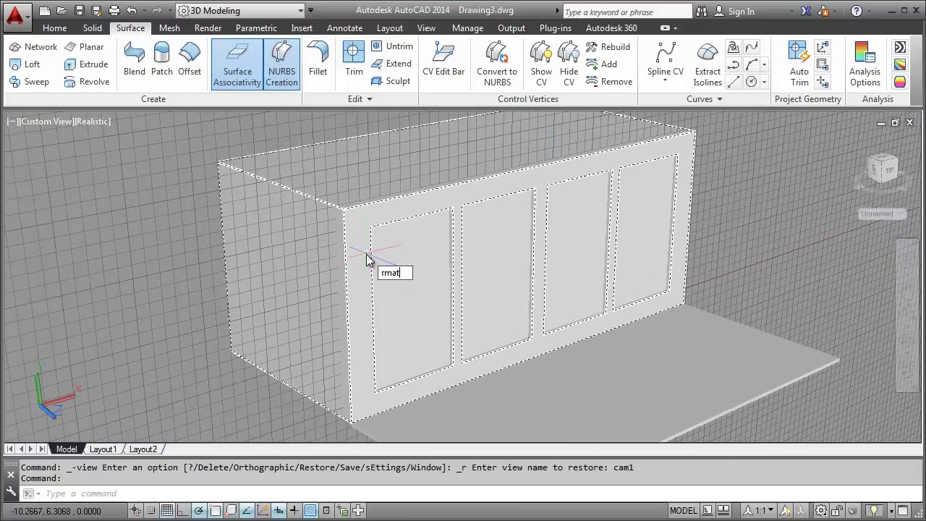
key("Return")
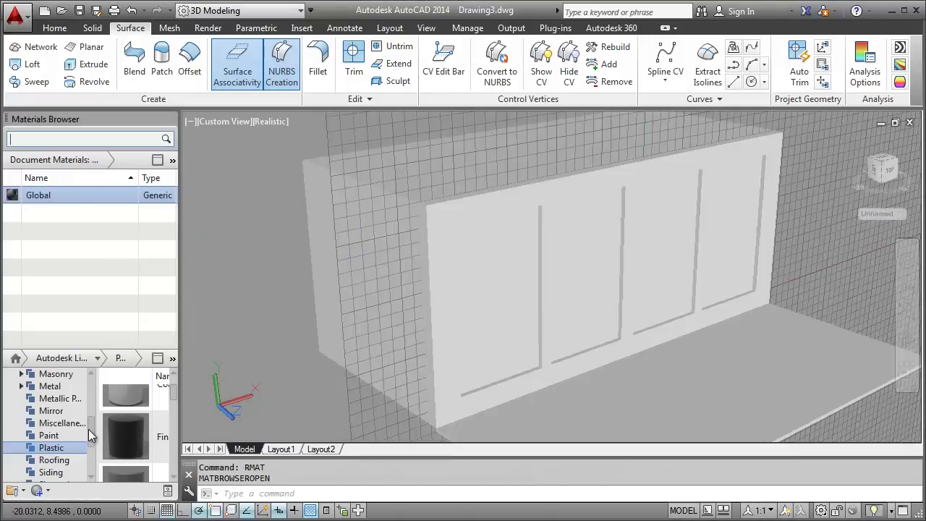
Find Rosewood in the Wood library and drag its swatch onto the floor slab.
left_click_drag(88, 429, 93, 464)
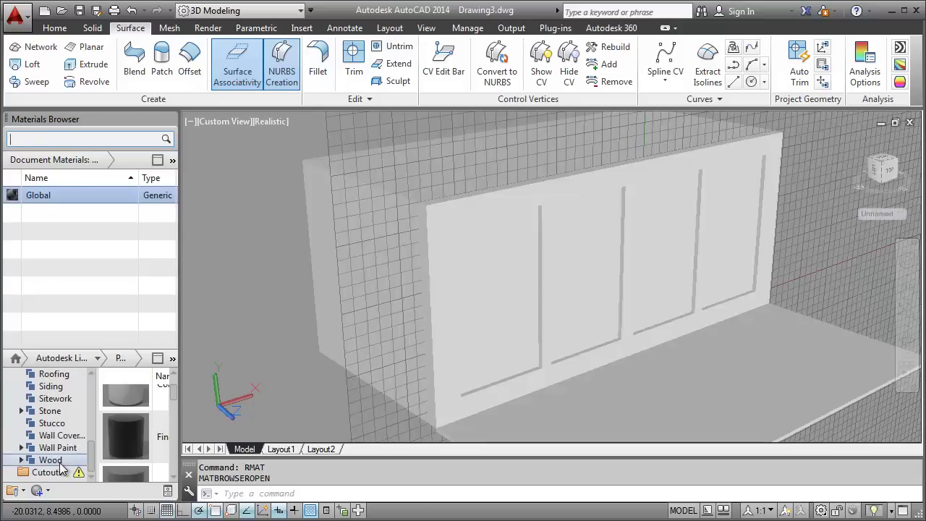
left_click(60, 462)
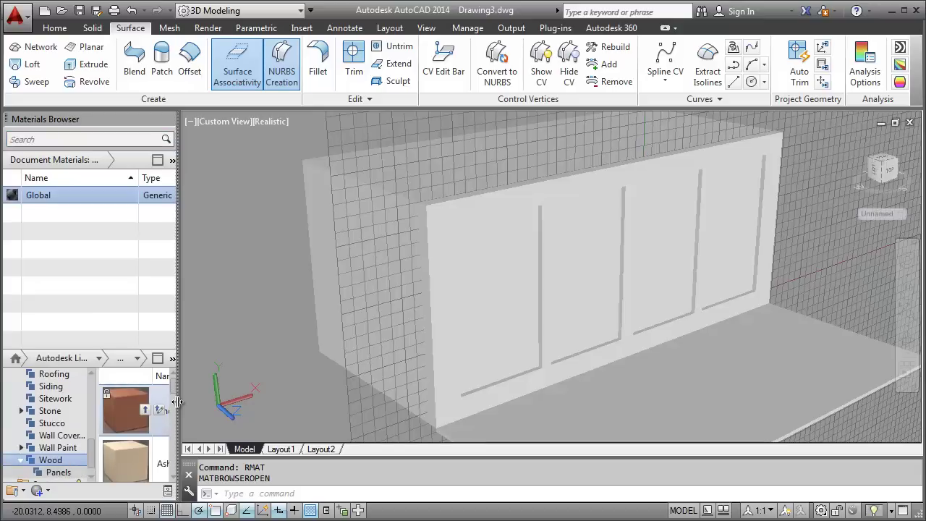
left_click_drag(177, 402, 173, 395)
scroll(170, 390, "down", 1)
scroll(171, 397, "up", 1)
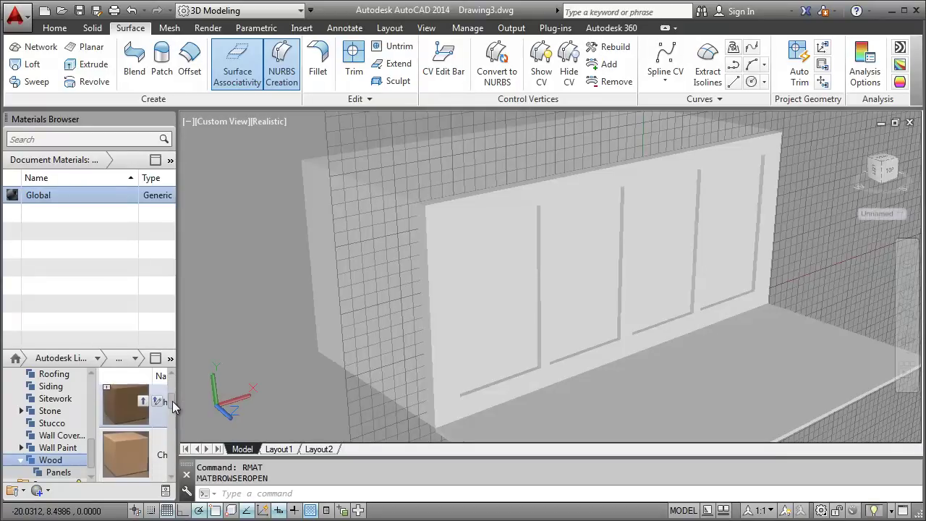
left_click_drag(173, 393, 173, 449)
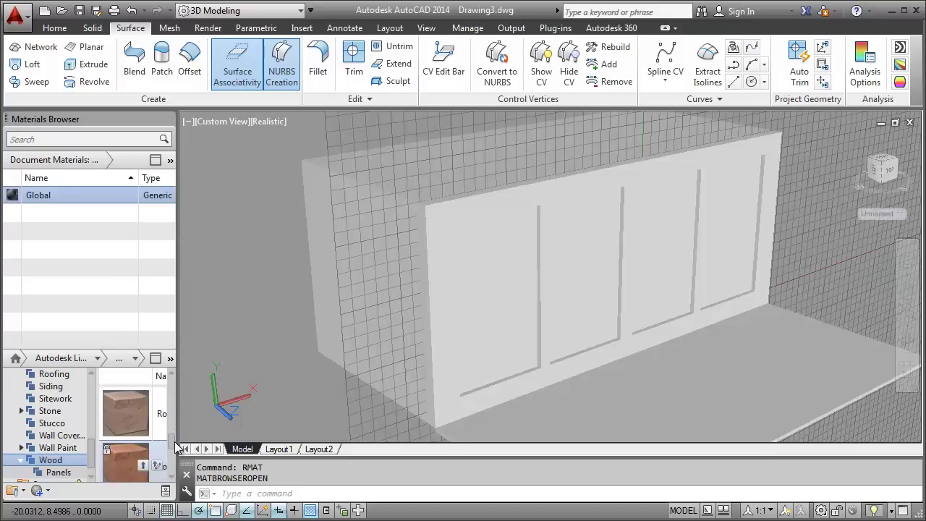
scroll(132, 404, "down", 1)
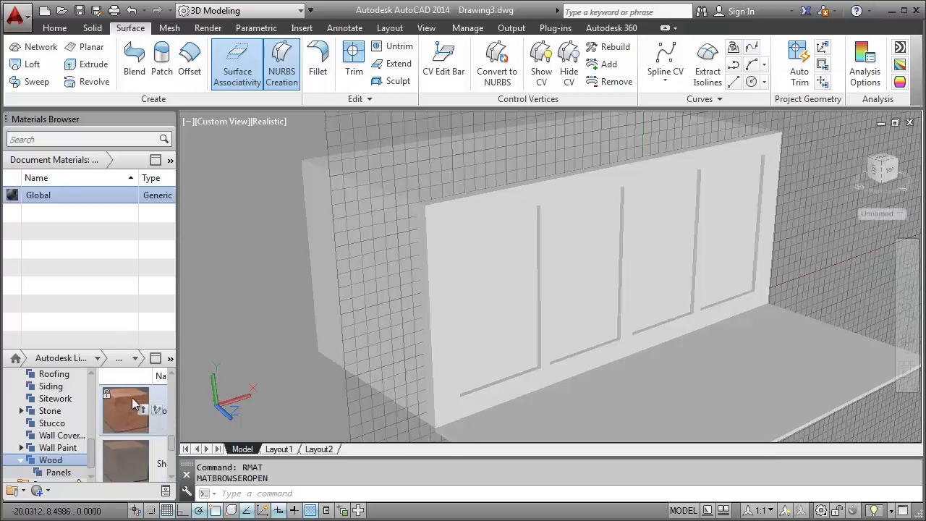
left_click_drag(124, 410, 675, 402)
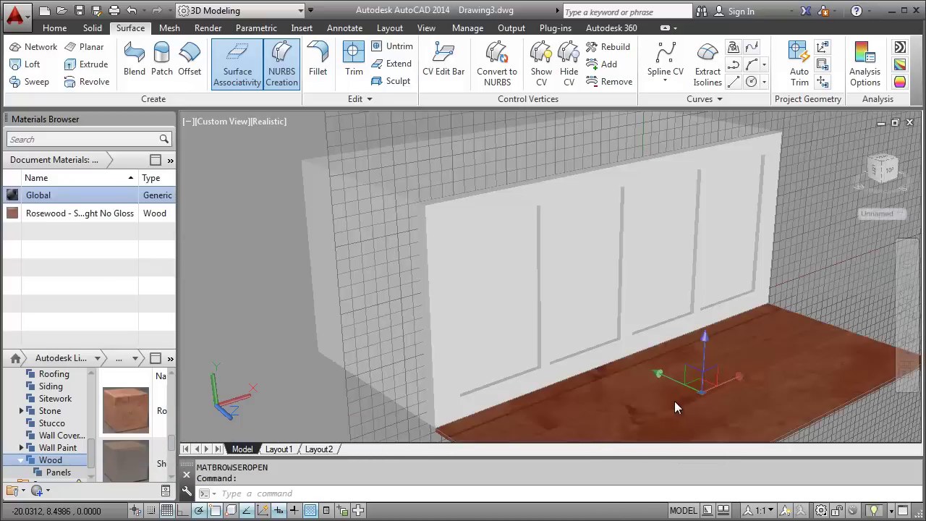
mouse_move(80, 213)
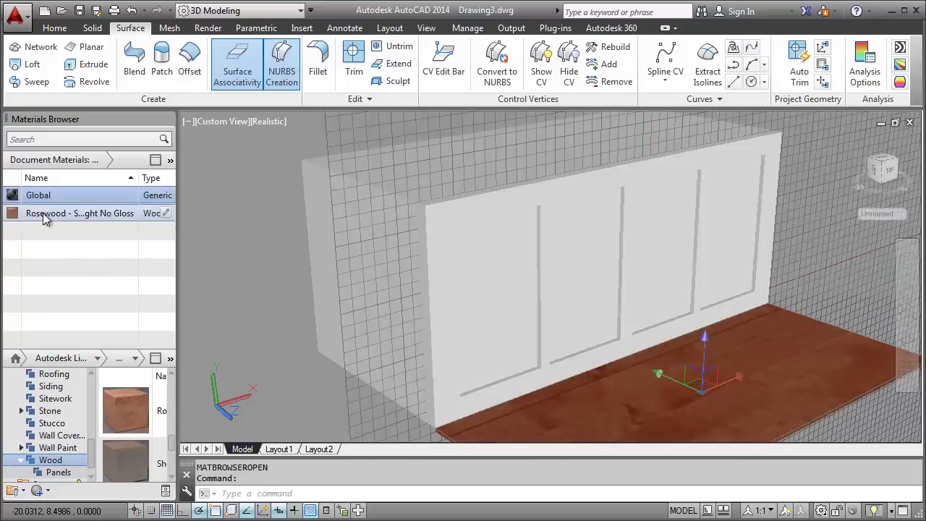
Change the Rosewood image's texture sample size from 22.75 to 4, then close both editors.
double_click(43, 216)
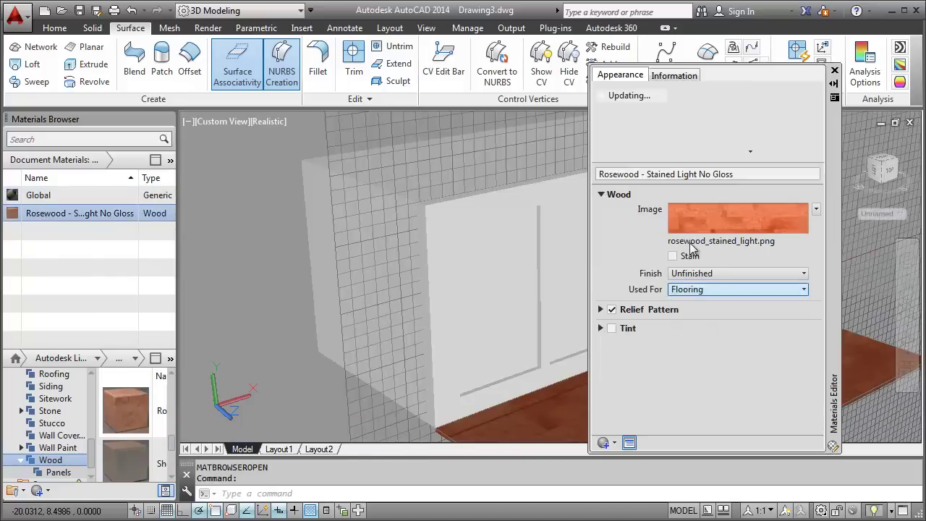
left_click(720, 215)
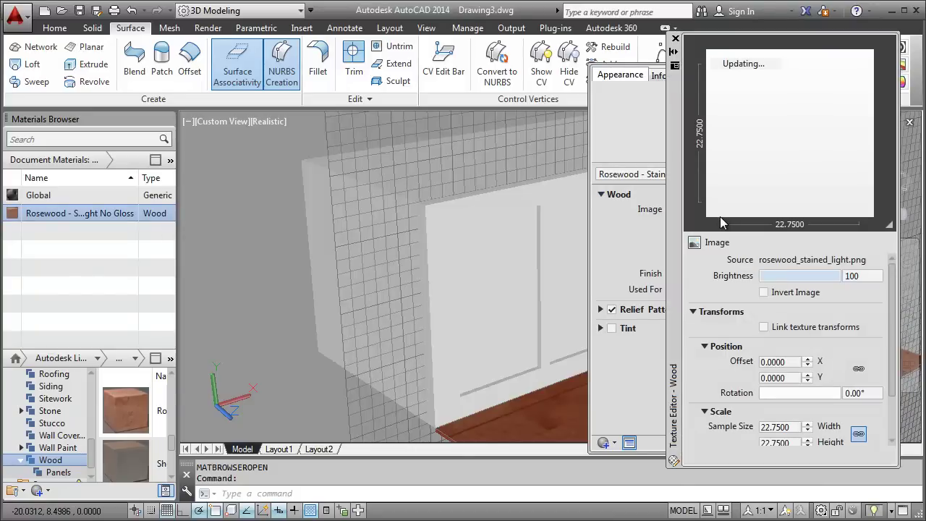
double_click(793, 426)
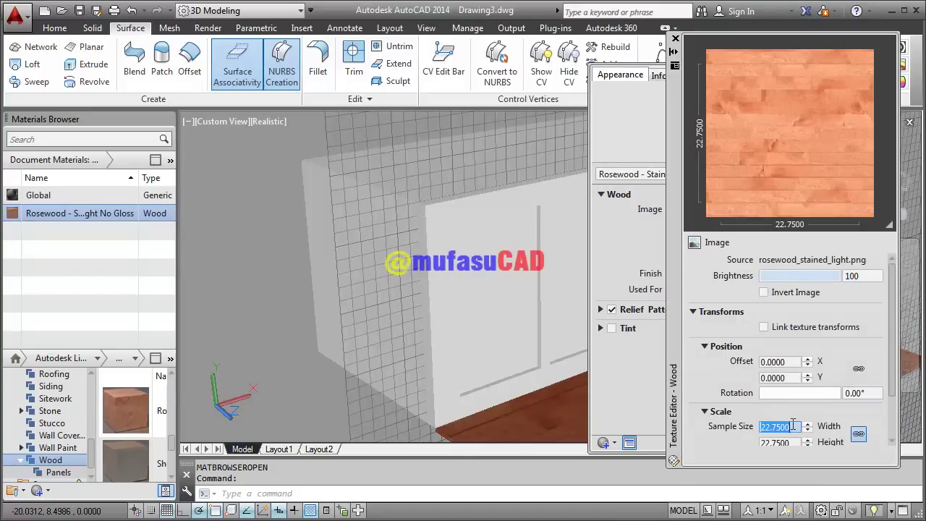
type("4")
key("Return")
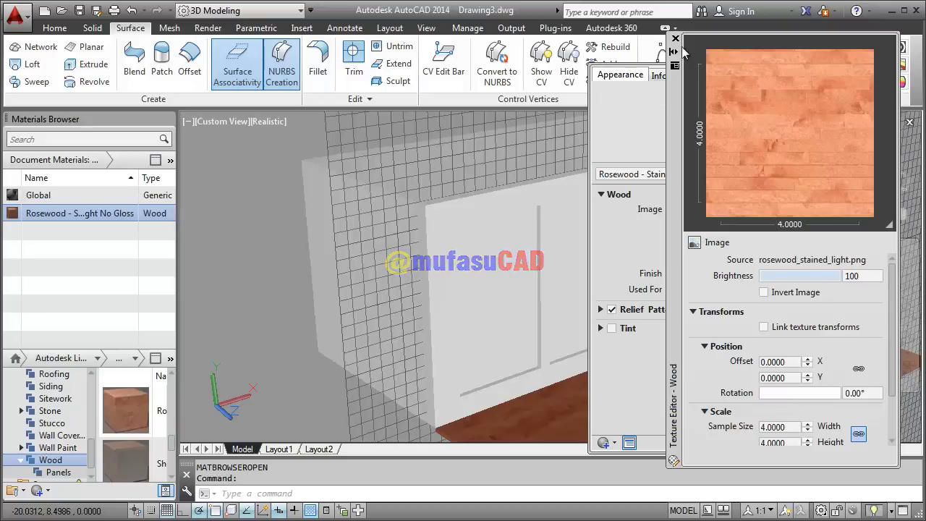
left_click(720, 152)
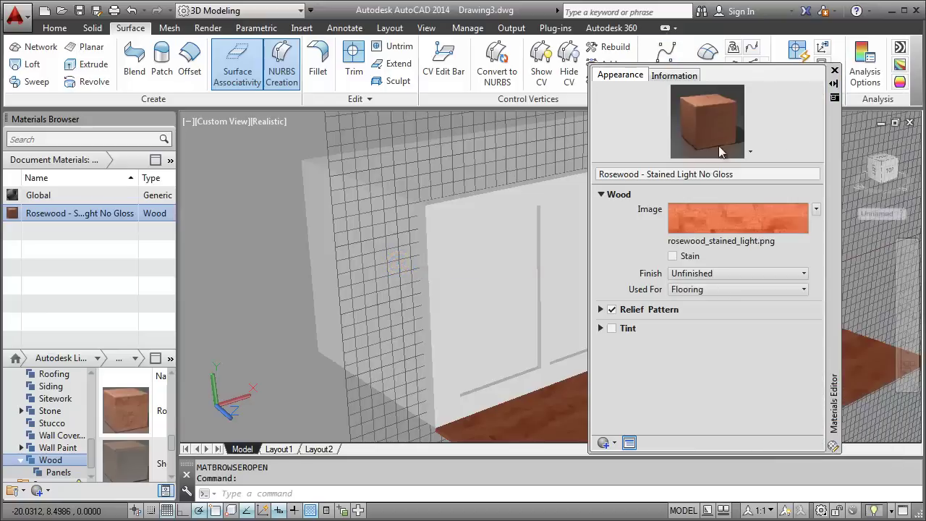
left_click(835, 71)
Select the wall with its windows and assign the Beige swatch from Wall Paint.
left_click(445, 211)
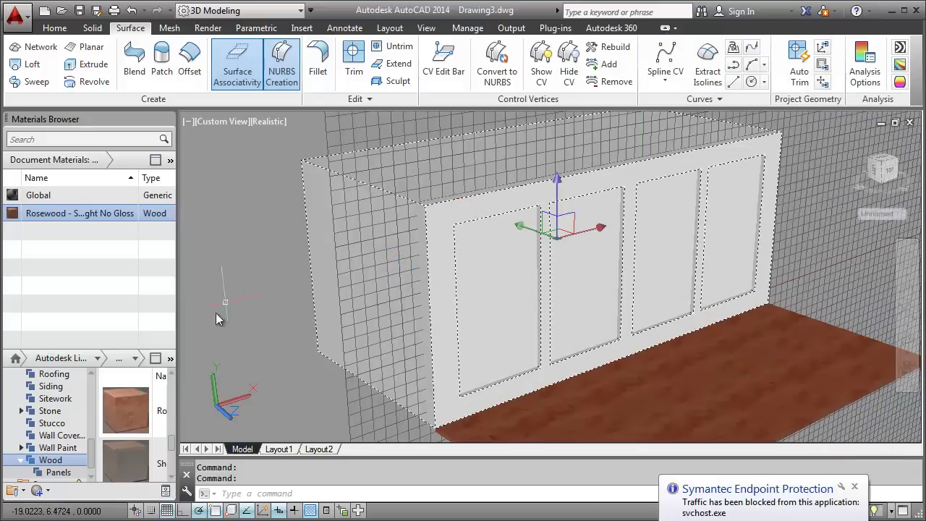
left_click(77, 449)
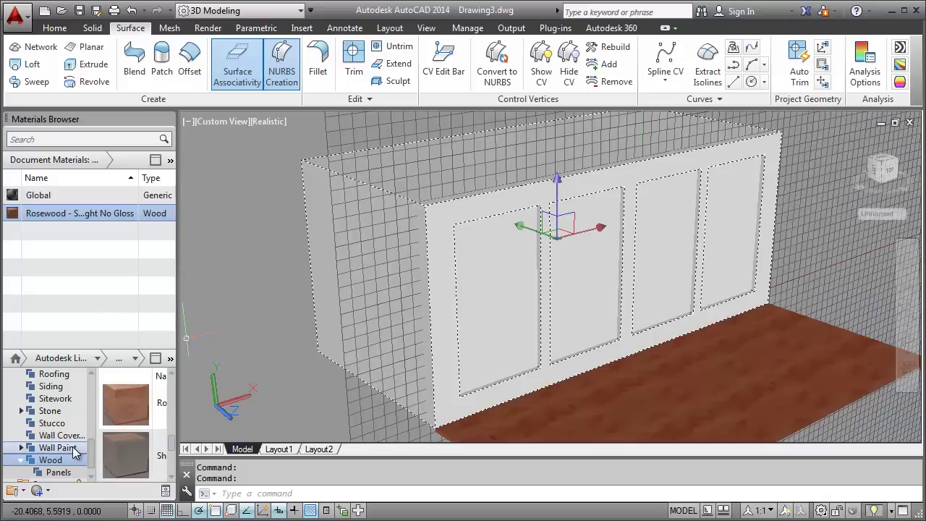
right_click(121, 455)
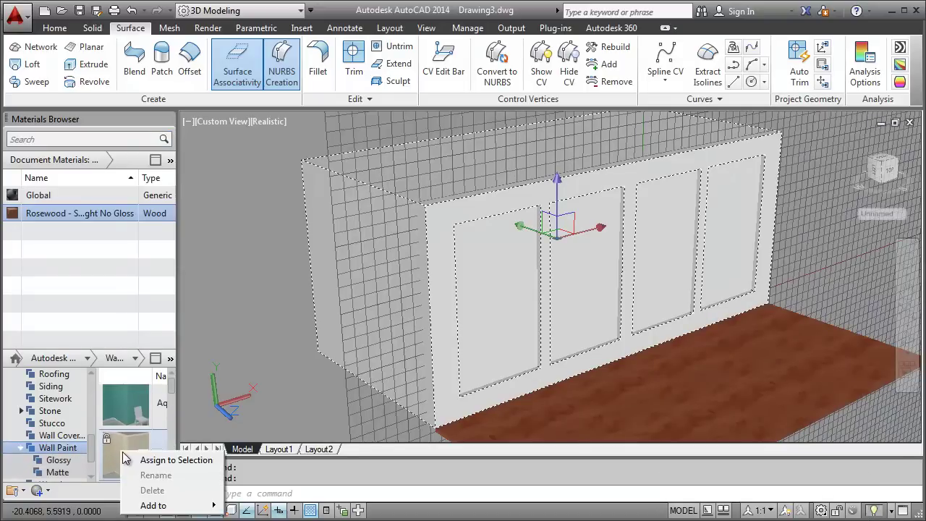
left_click(175, 459)
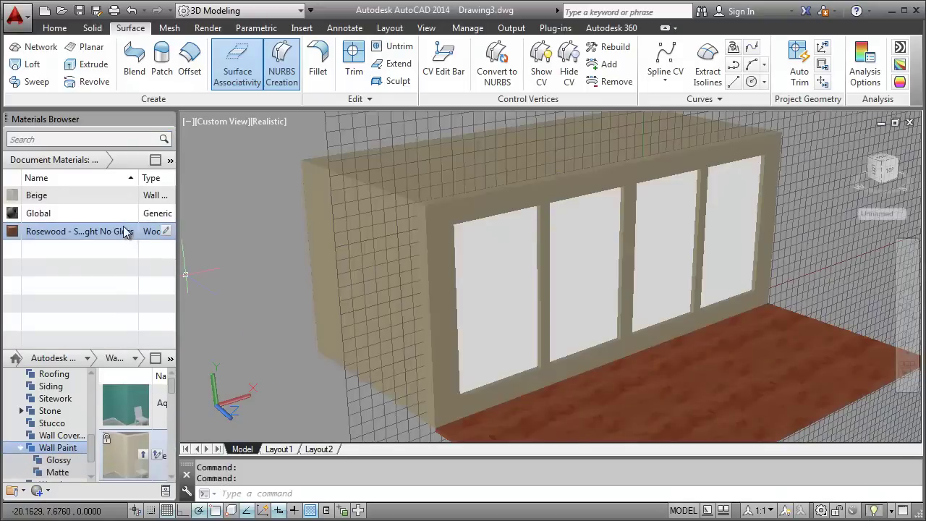
right_click(46, 214)
Duplicate the Global material, rename the copy 'glasses', and browse for its image.
left_click(72, 276)
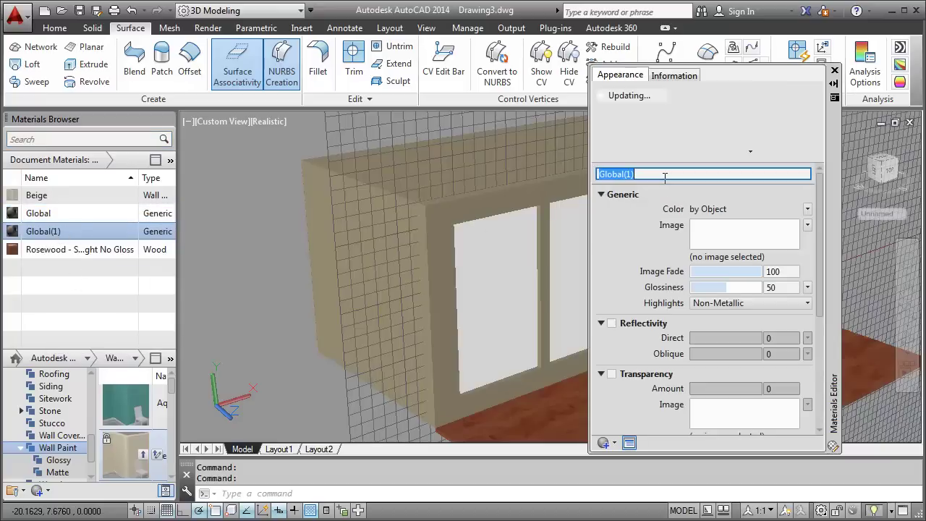
type("gla")
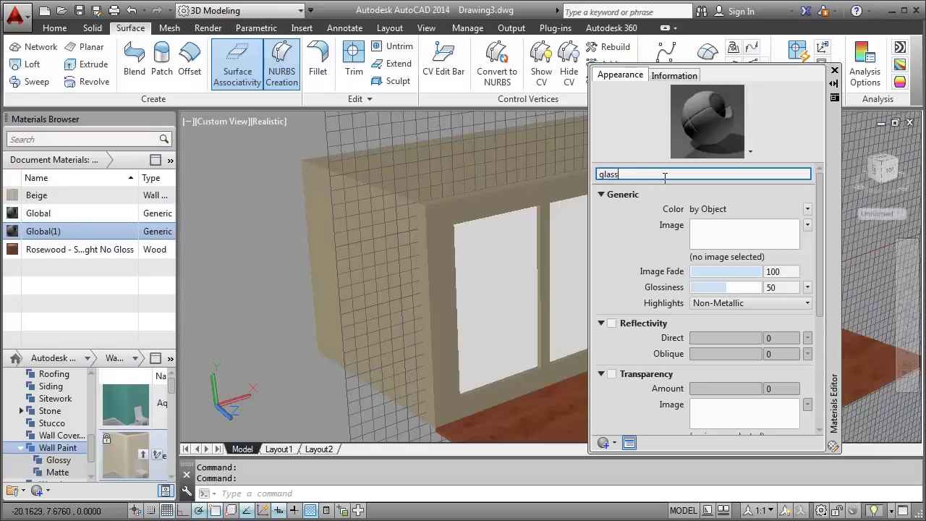
type("s")
key("Return")
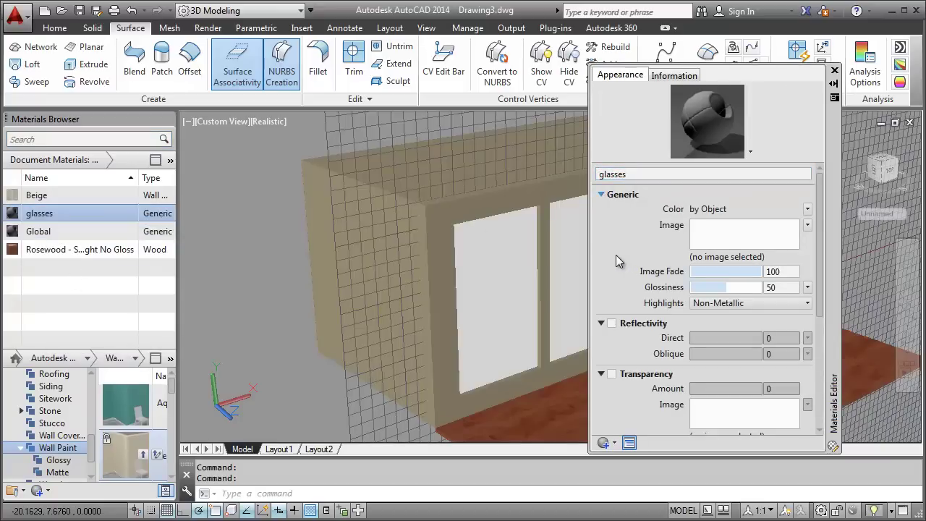
left_click(733, 246)
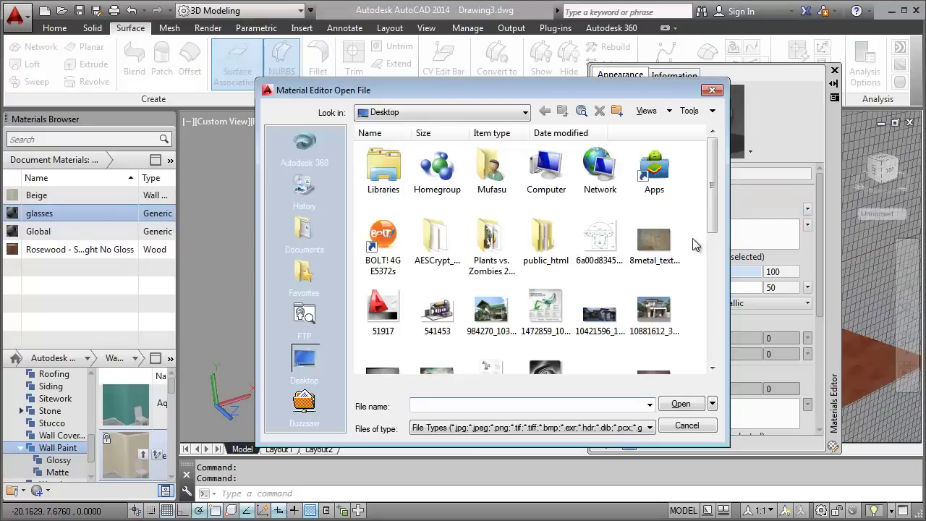
Load DSD_3542.jpg as the glasses image and set its texture sample size to 3.
scroll(673, 268, "down", 2)
scroll(655, 290, "down", 2)
scroll(644, 302, "down", 1)
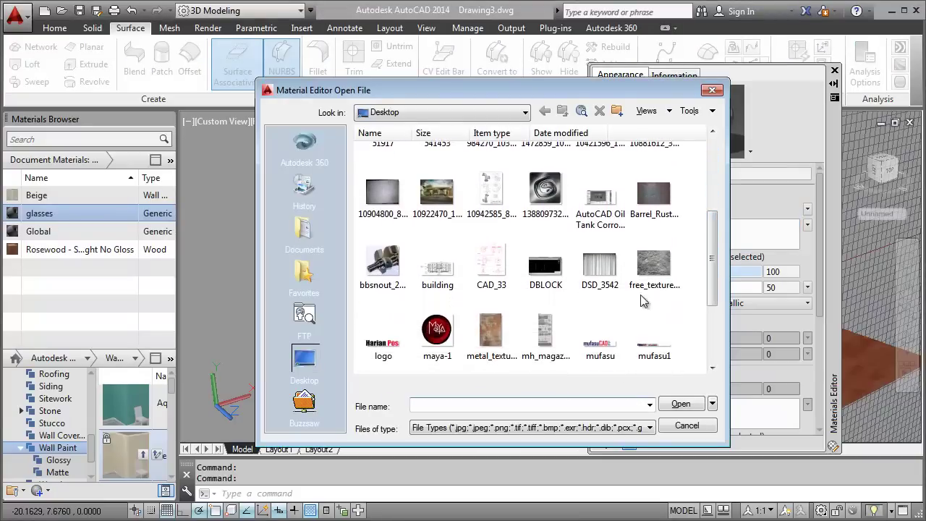
left_click(600, 268)
left_click(681, 404)
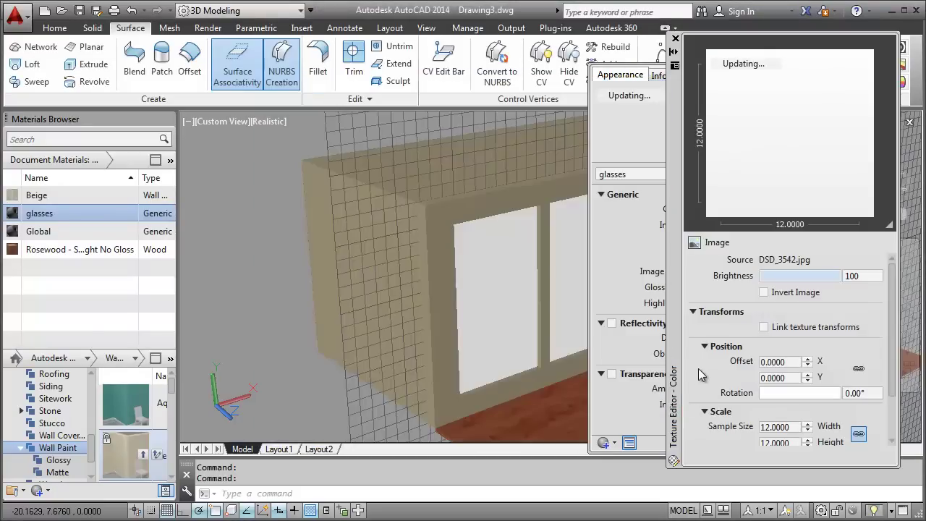
double_click(776, 428)
type("3.0000")
key("Return")
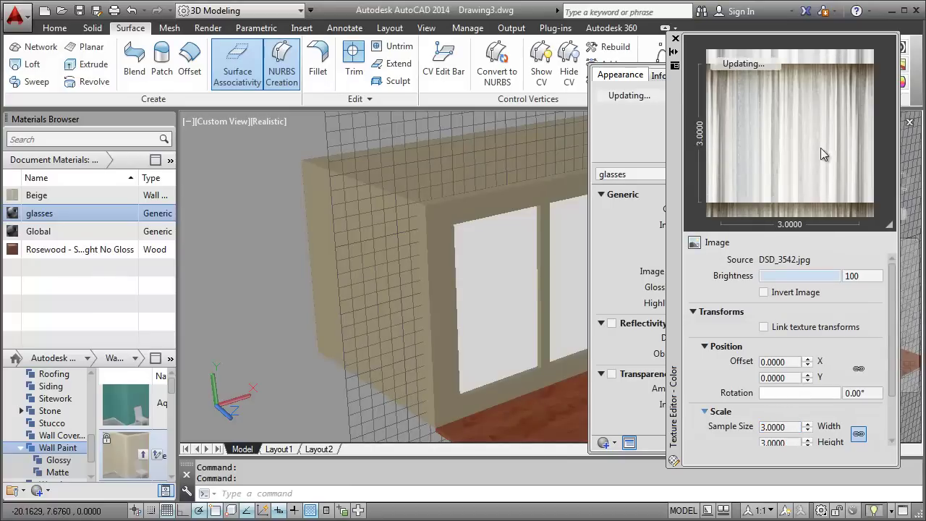
left_click(676, 38)
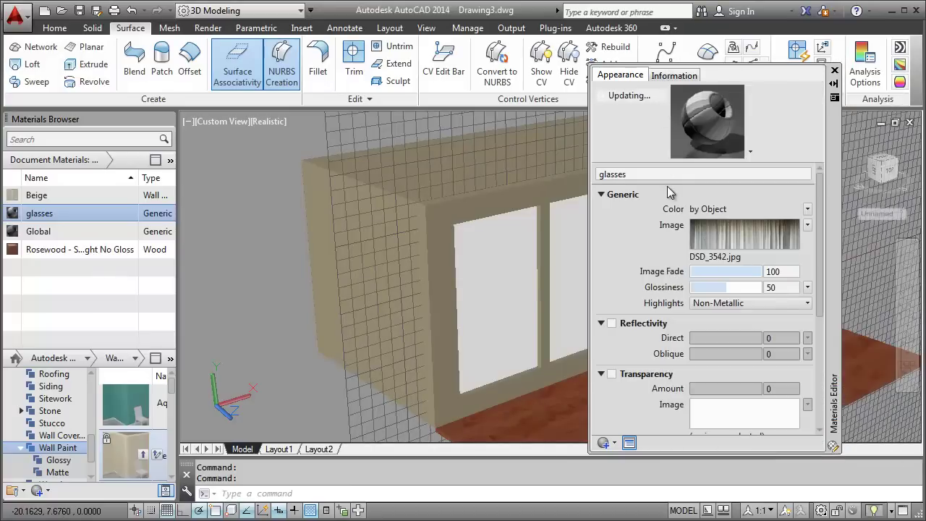
Enable reflectivity with Direct at 41 and turn on transparency at 51.
left_click(612, 324)
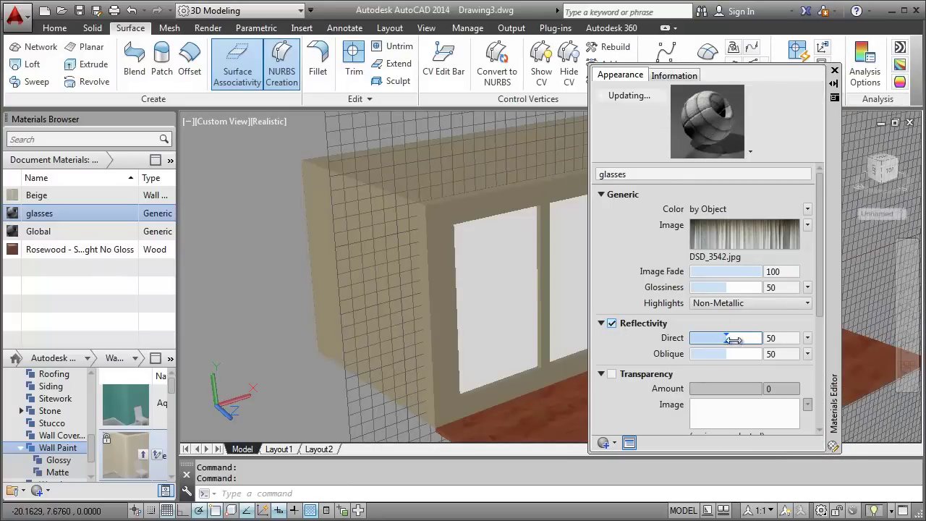
left_click_drag(733, 340, 705, 343)
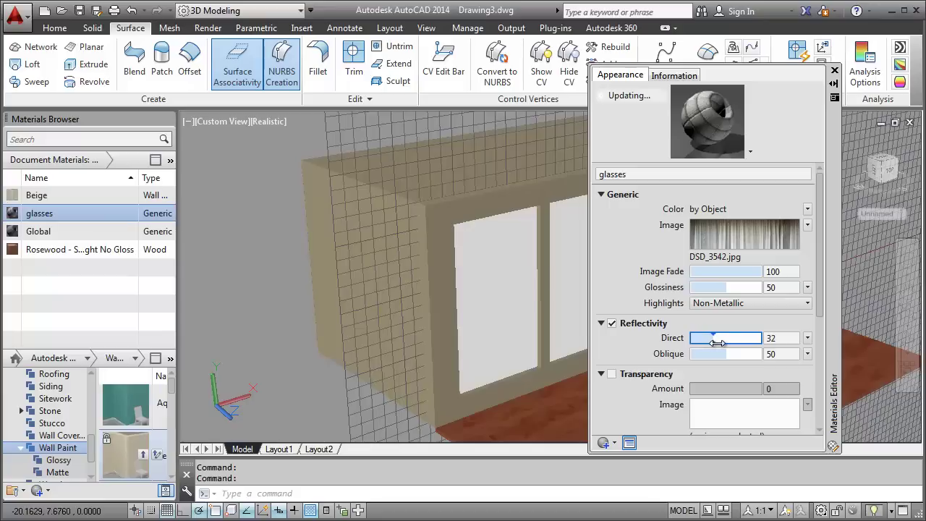
left_click(612, 374)
left_click_drag(715, 389, 718, 390)
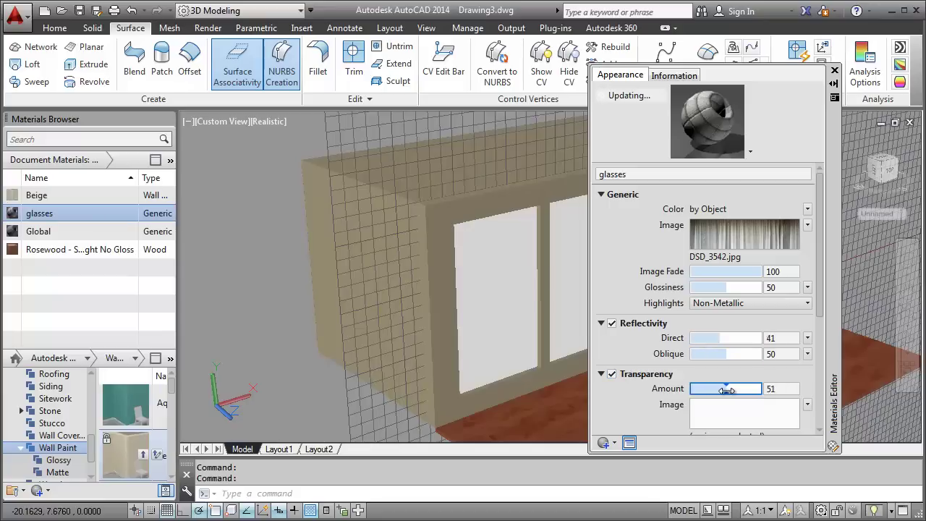
Select the leftmost window pane and assign the glasses material to it.
left_click(256, 279)
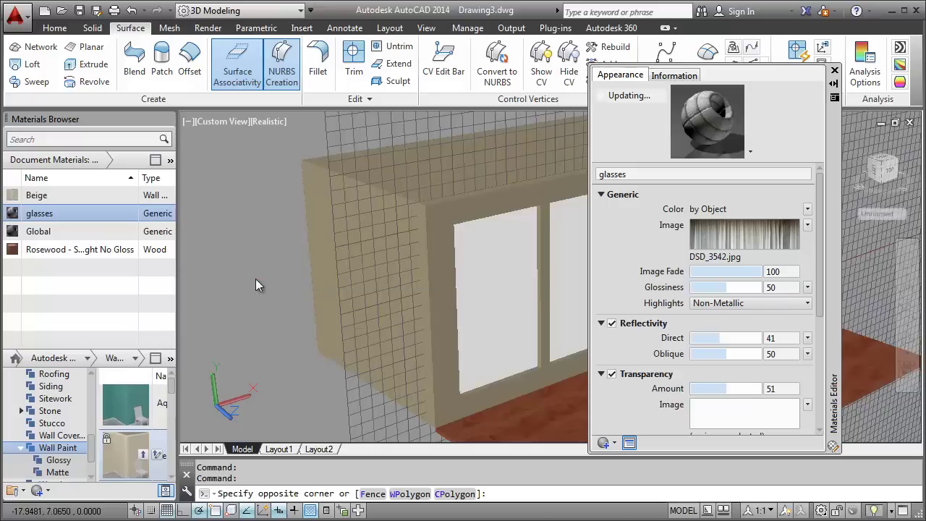
left_click(492, 220)
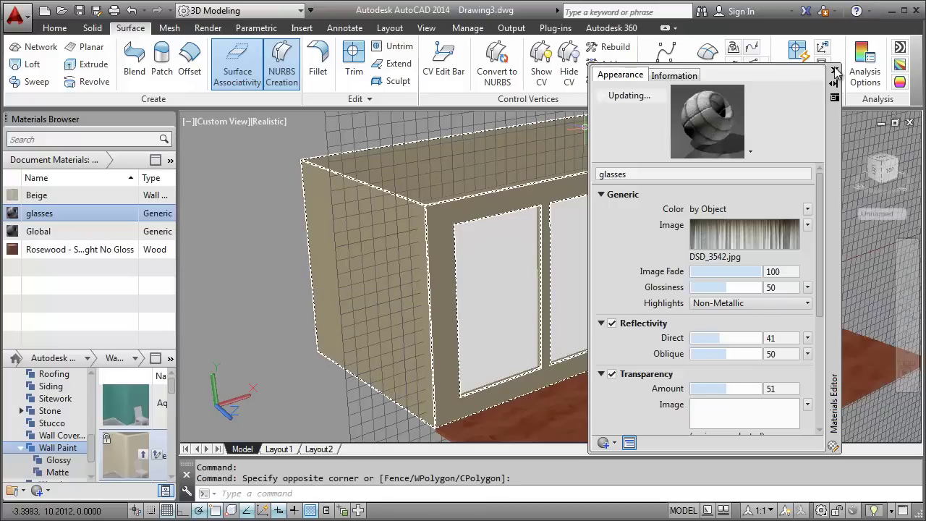
left_click(510, 249, "ctrl")
right_click(63, 216)
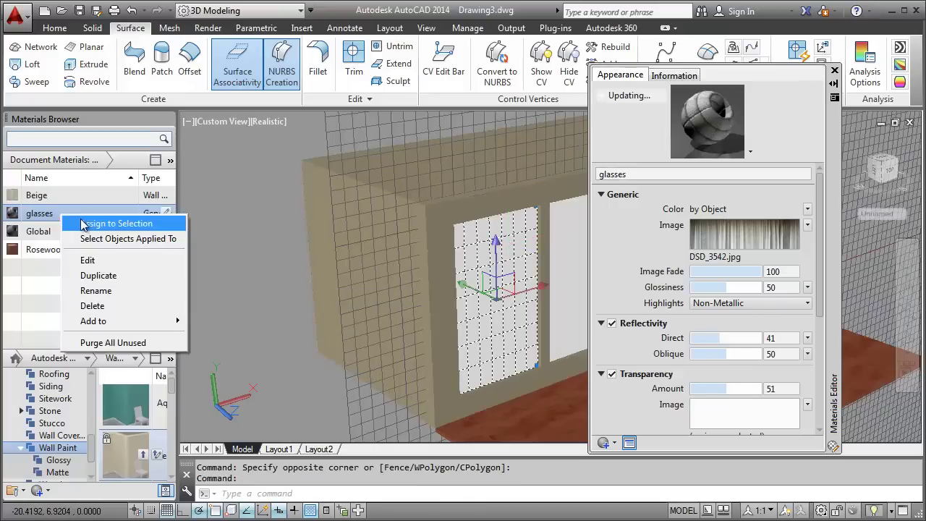
left_click(116, 224)
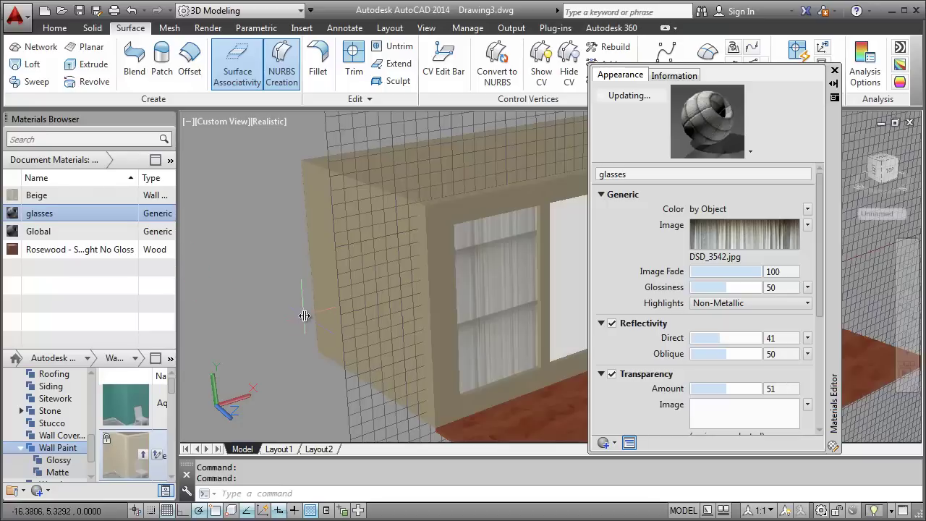
left_click(563, 304, "ctrl")
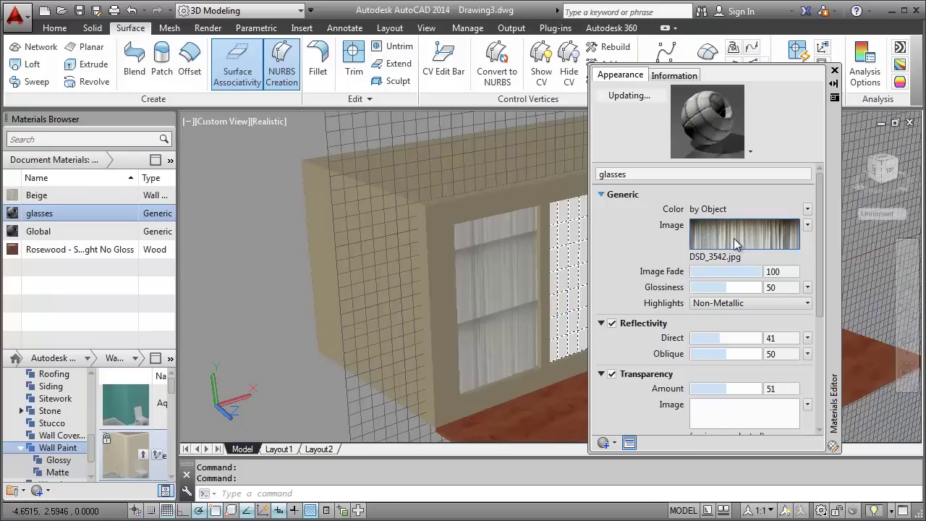
left_click(738, 244)
Set the glasses curtain texture sample size to 26 in width and height.
double_click(789, 427)
type("26")
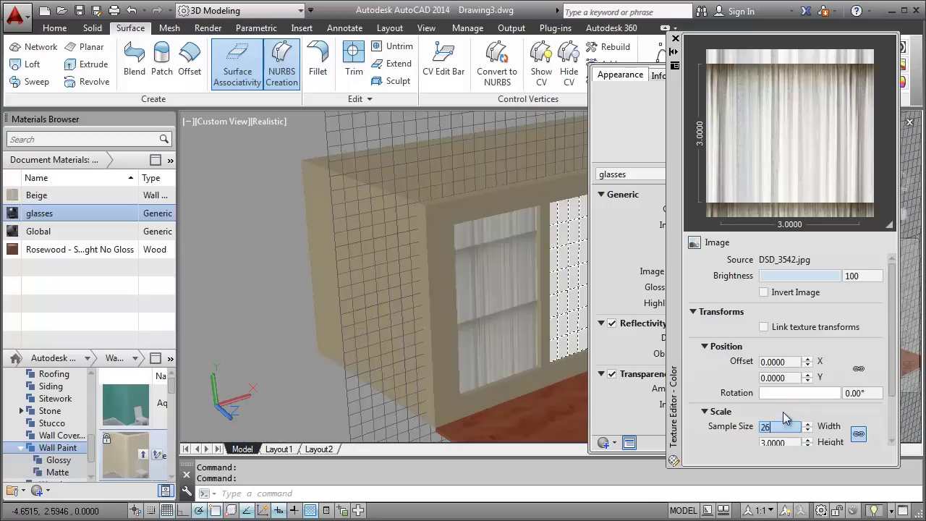
key("Return")
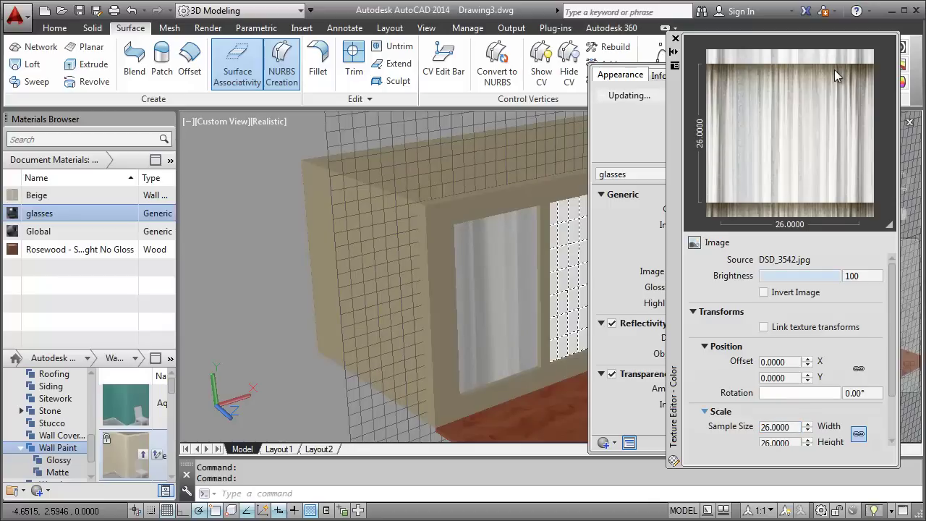
Apply planar material mapping to the first window pane and accept it.
left_click(675, 38)
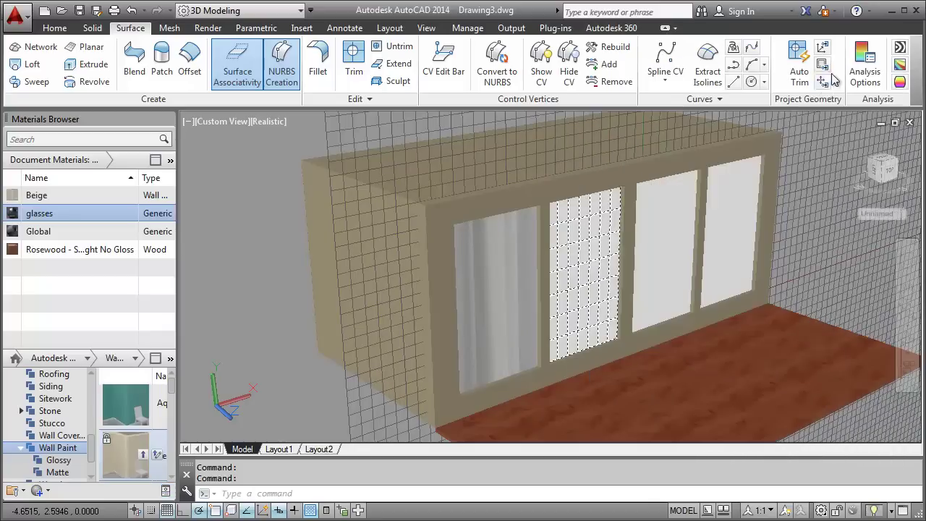
left_click(208, 28)
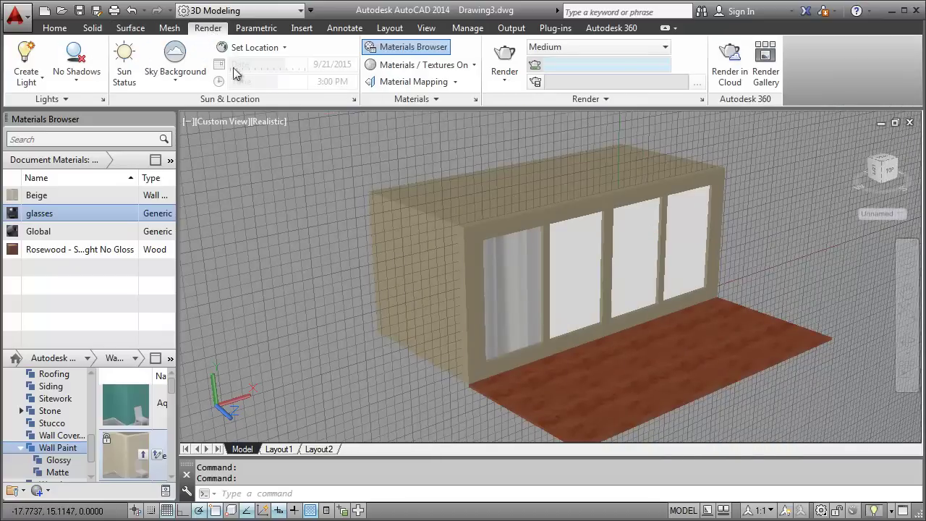
left_click(409, 81)
left_click(518, 293, "ctrl")
key("Return")
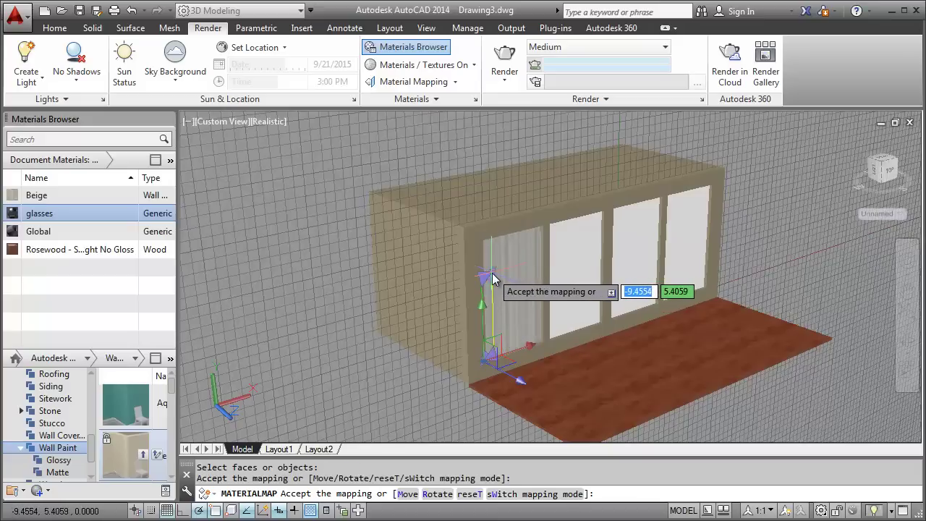
key("Return")
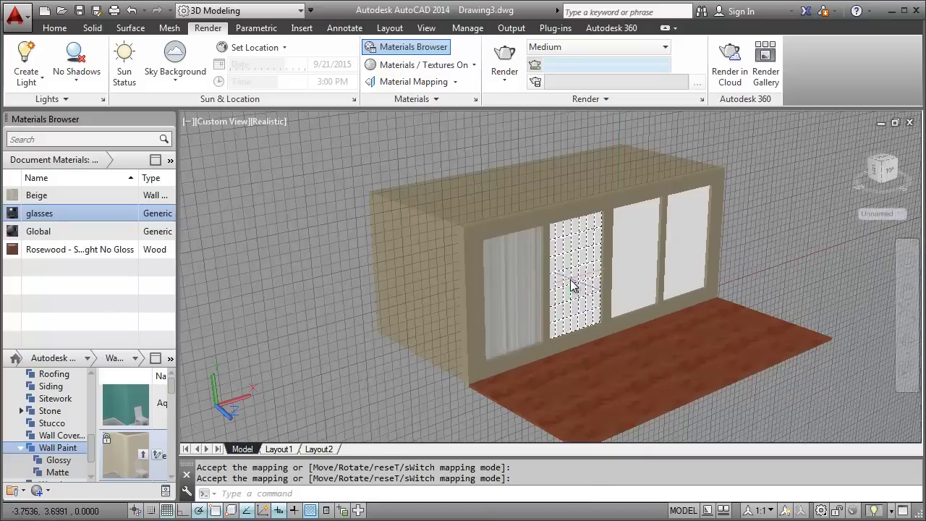
Assign the glasses material to the second, third and fourth window panes.
left_click(575, 282)
right_click(53, 214)
left_click(65, 224)
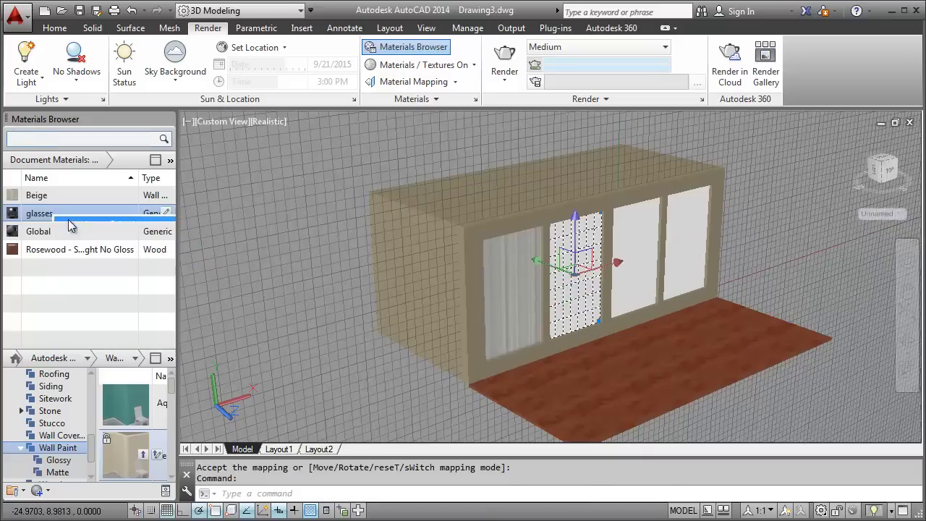
left_click(637, 259)
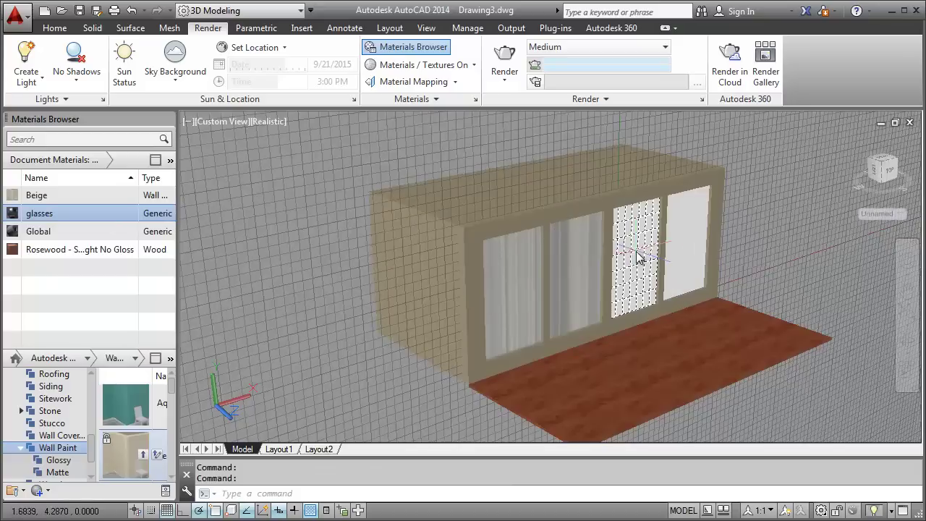
right_click(77, 213)
left_click(108, 221)
left_click(691, 244)
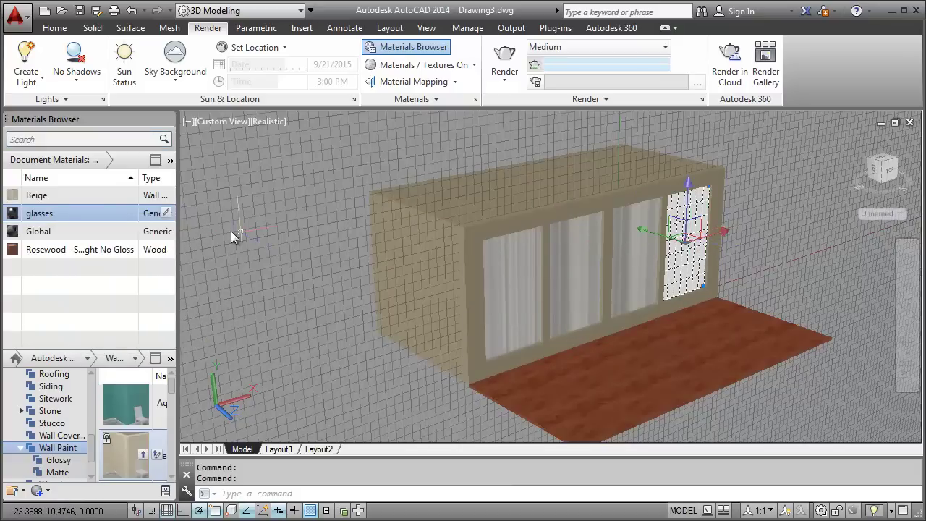
right_click(95, 214)
left_click(123, 221)
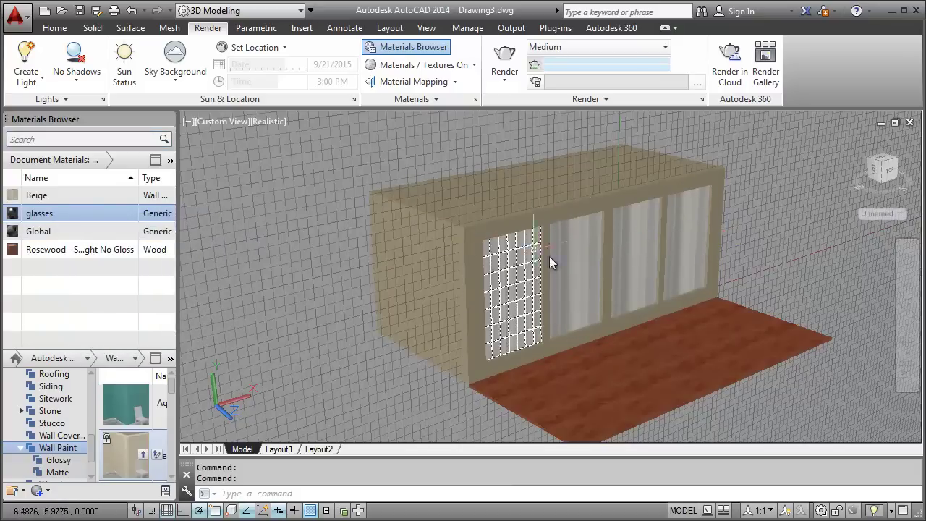
Planar-map the curtain texture onto the second and third panes, stretched to the pane edges.
left_click(579, 262)
left_click(417, 83)
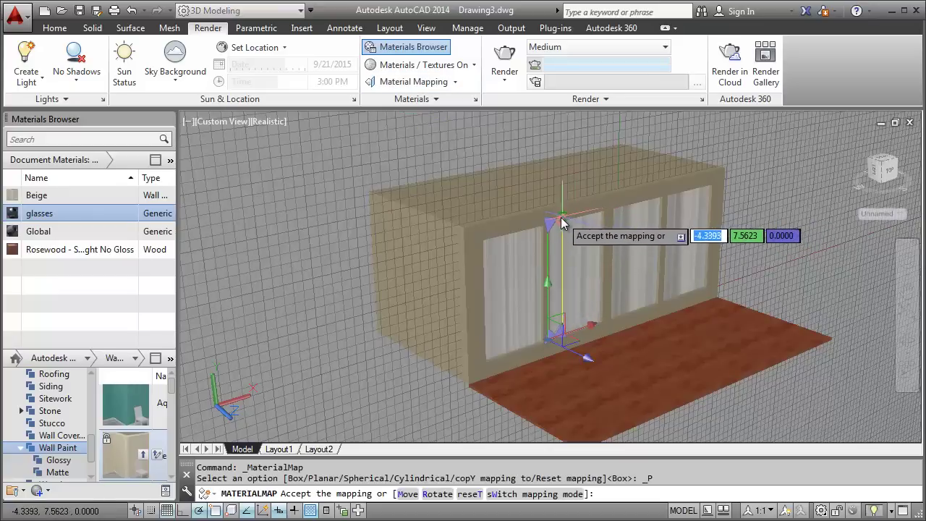
left_click(560, 217)
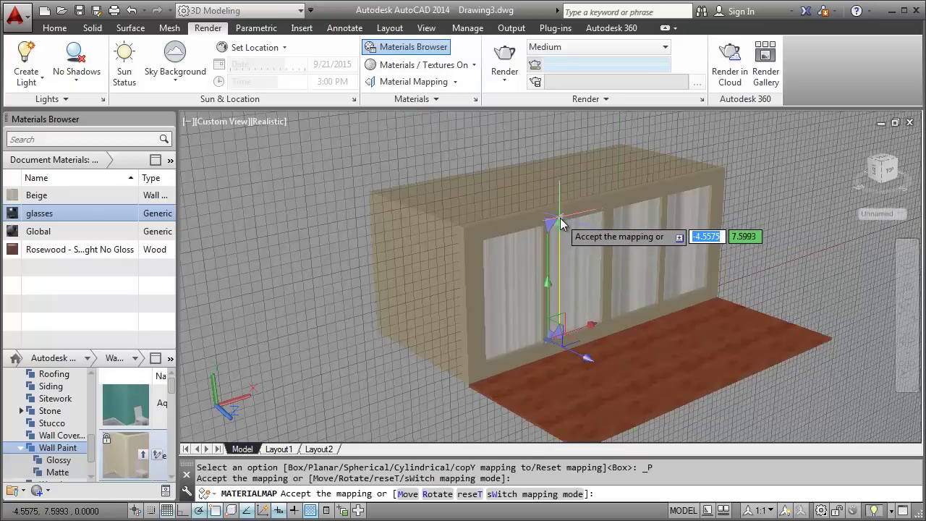
key("Return")
left_click(631, 245)
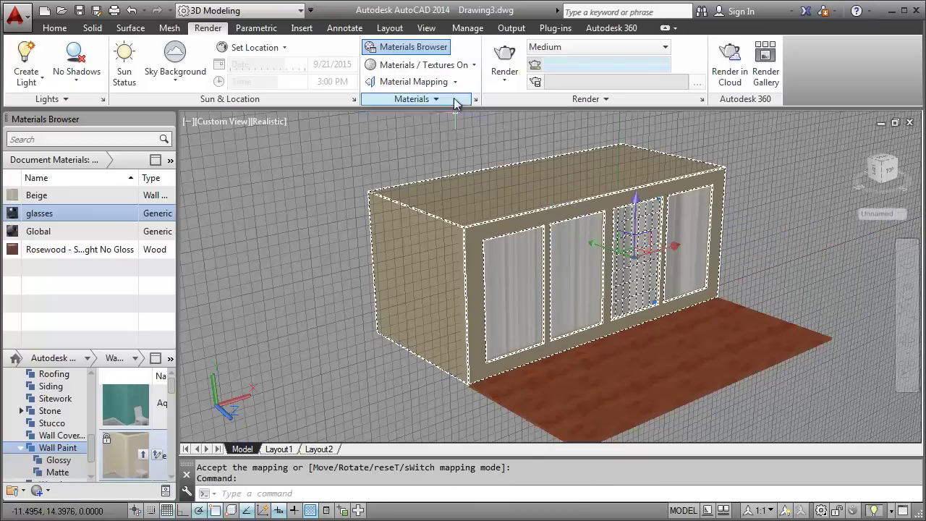
left_click(417, 81)
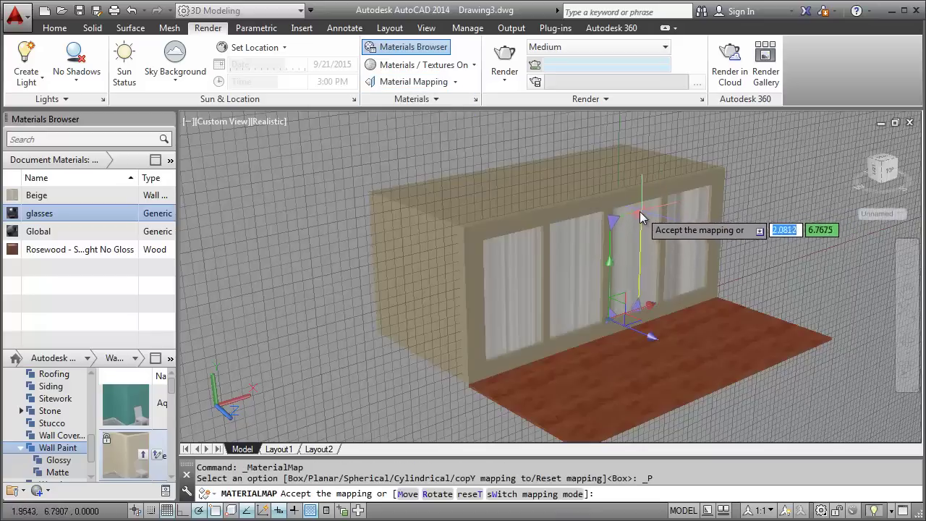
left_click(626, 215)
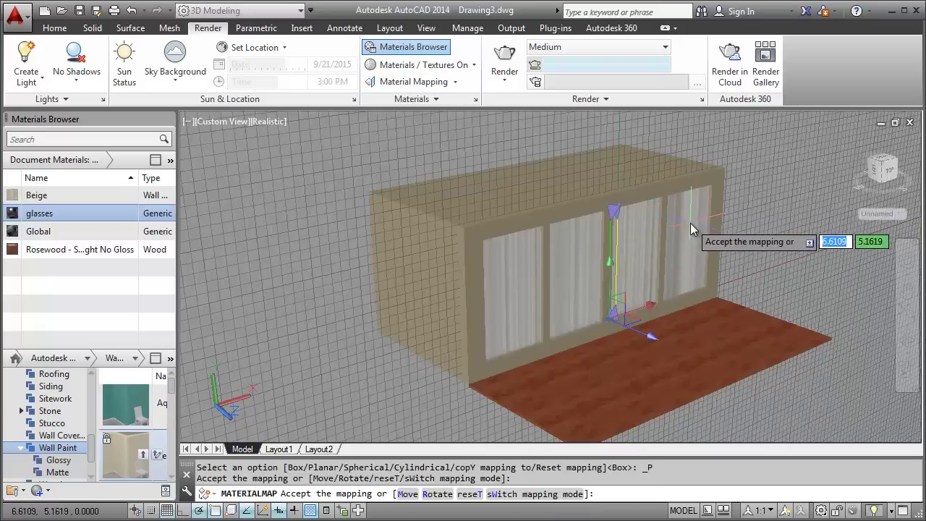
key("Return")
Planar-map the rightmost pane, fitting the mapping corner to the pane's top corner.
left_click(406, 81)
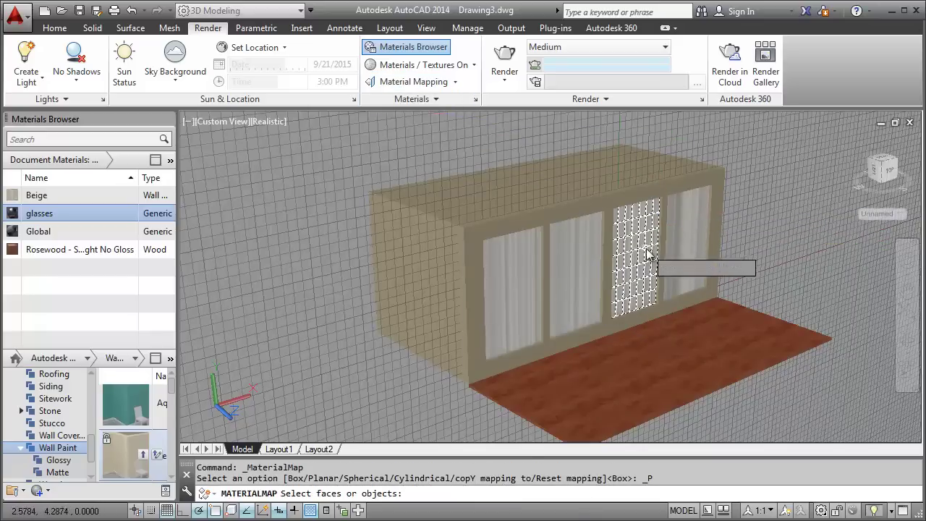
left_click(689, 246)
key("Return")
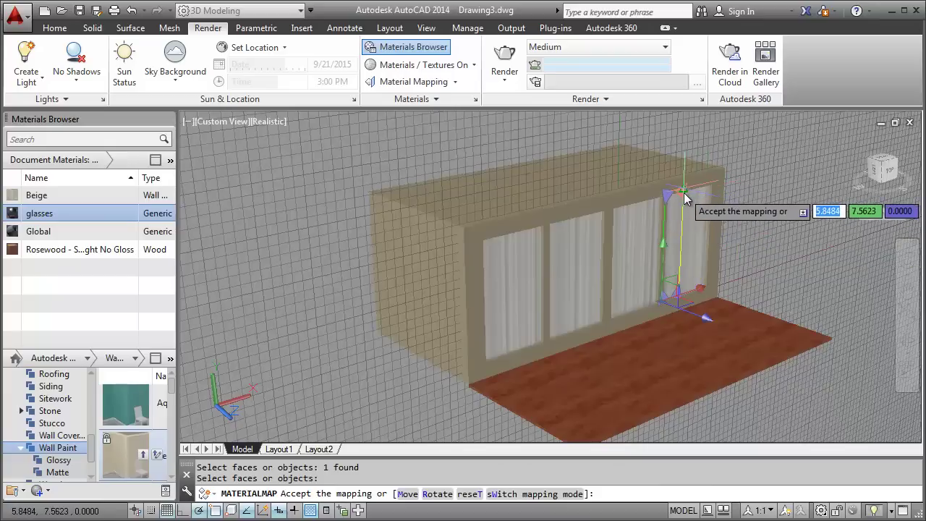
left_click(672, 194)
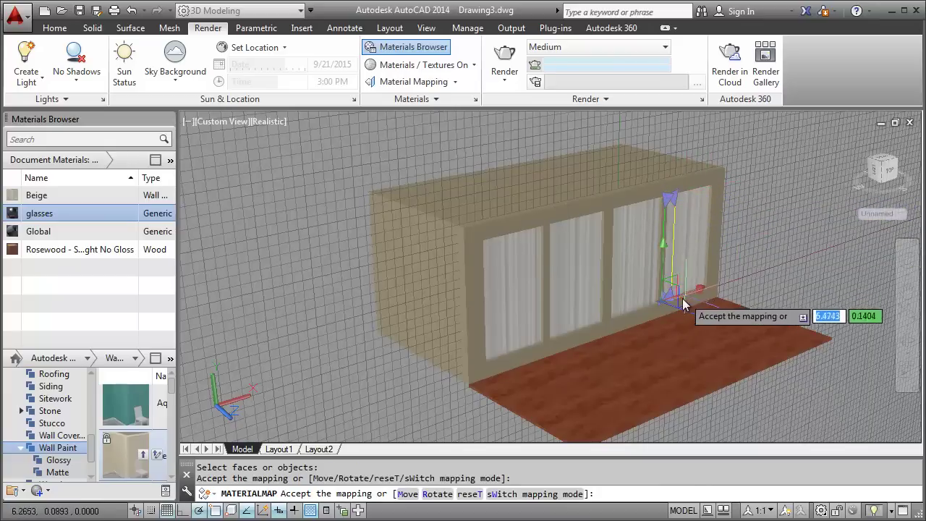
key("Return")
left_click(619, 322)
key("Escape")
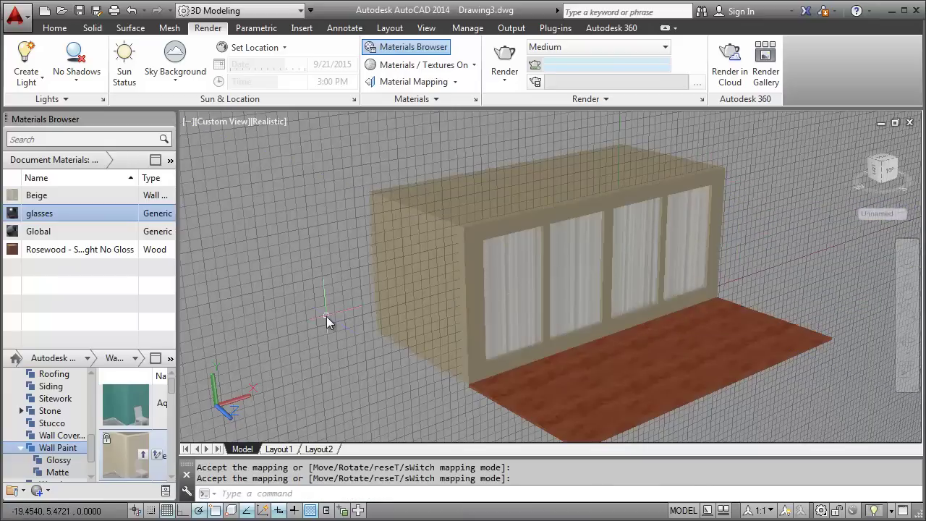
Show full shadows, turn on sunlight with default lighting off, and use sky background and illumination.
left_click(77, 72)
left_click(87, 160)
left_click(126, 69)
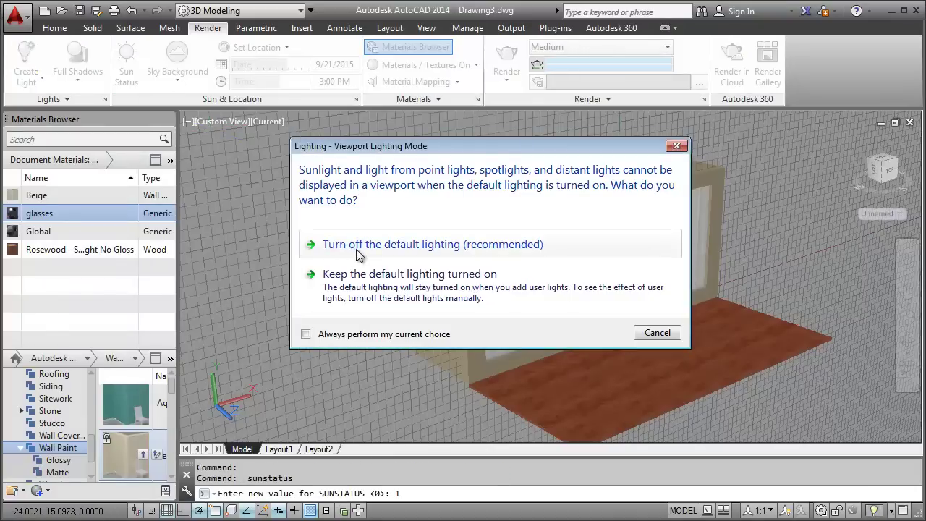
left_click(364, 275)
left_click(185, 85)
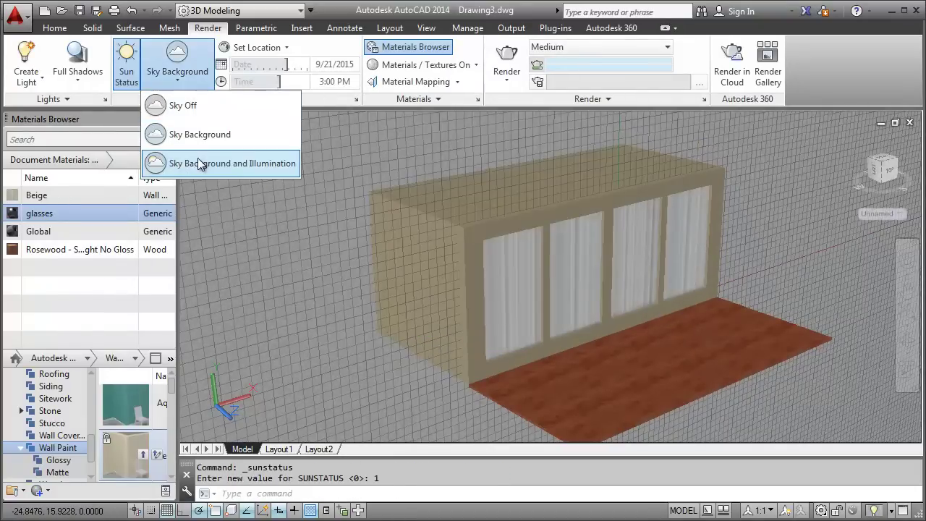
left_click(198, 158)
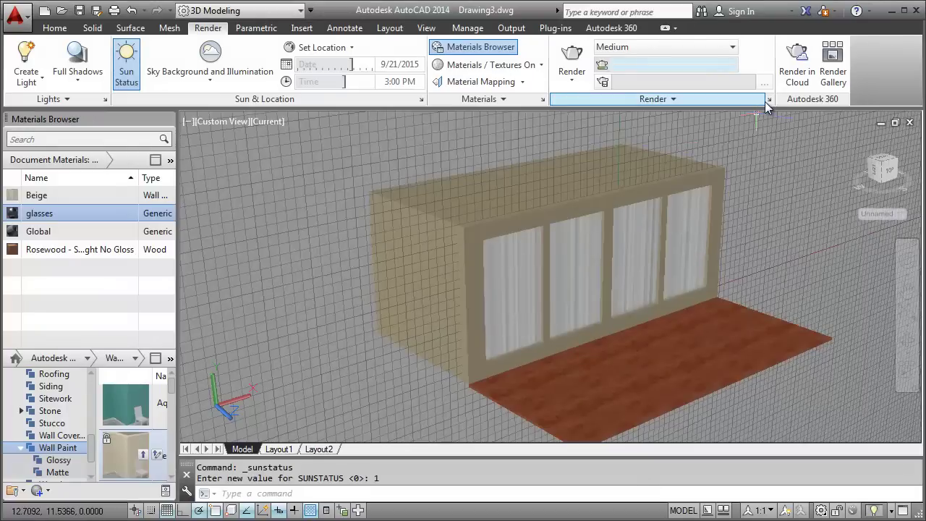
In Advanced Render Settings, set Final Gather On with 600 rays and Shadow map On.
left_click(769, 99)
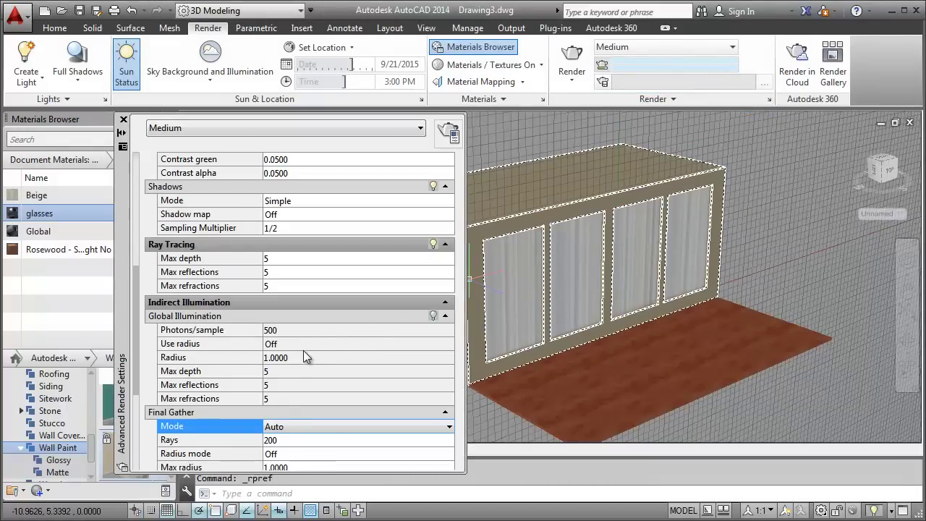
left_click(433, 316)
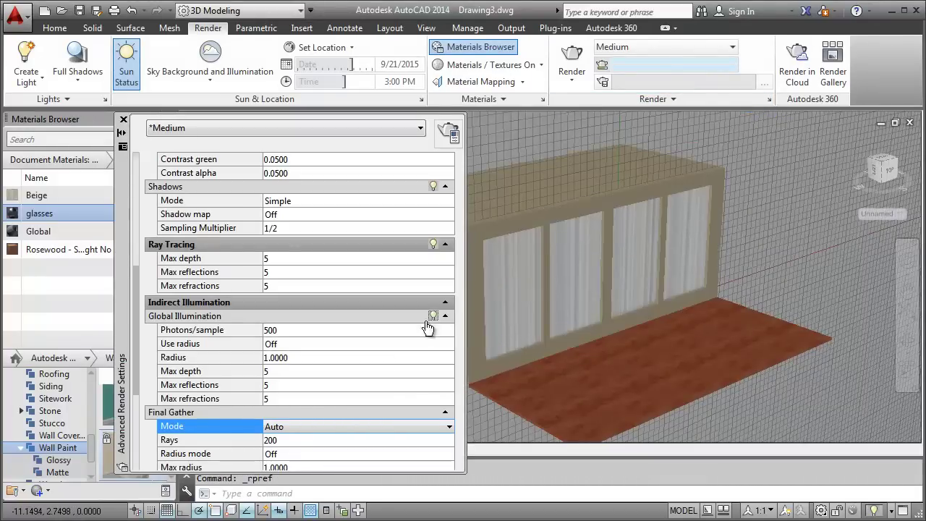
left_click(296, 426)
left_click(297, 454)
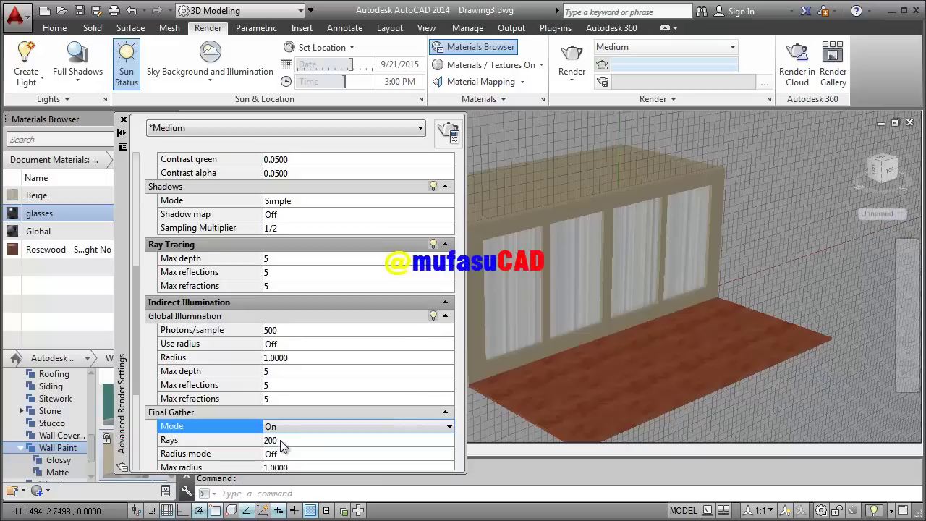
left_click(282, 440)
type("600")
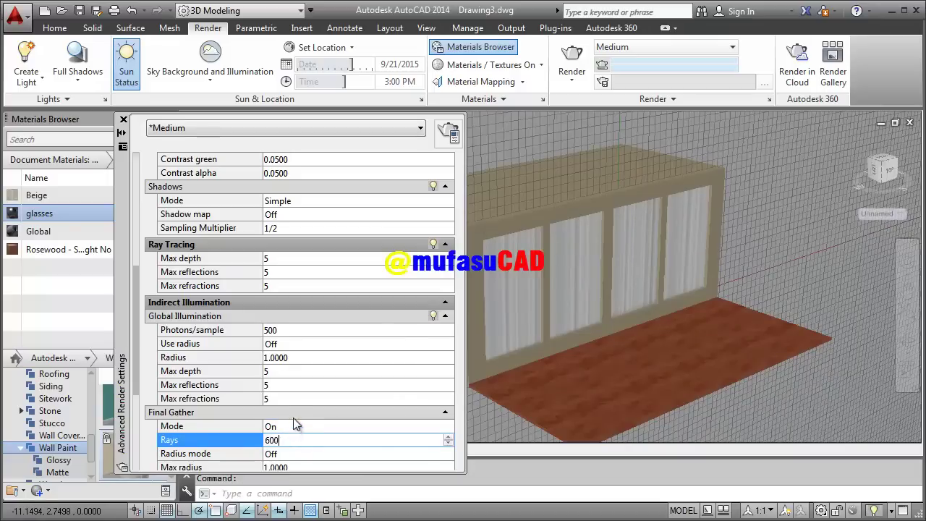
key("Return")
left_click(297, 216)
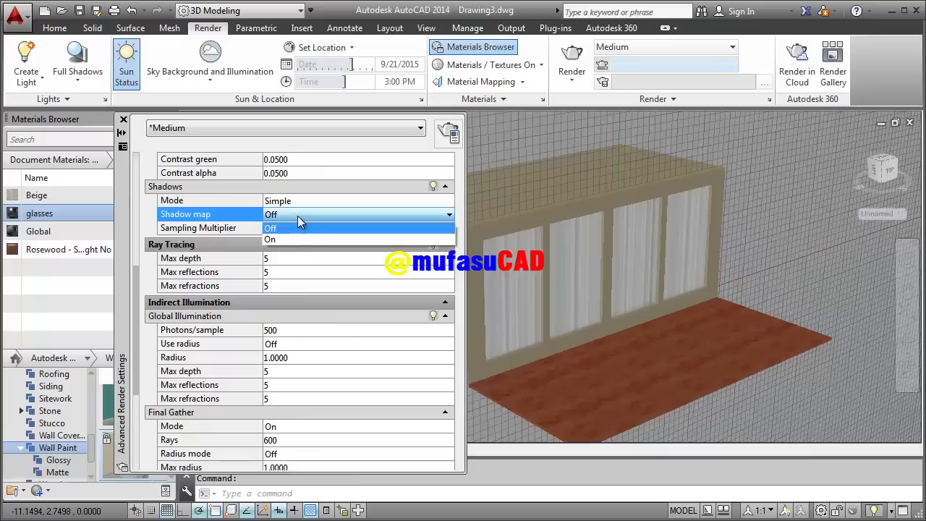
left_click(290, 237)
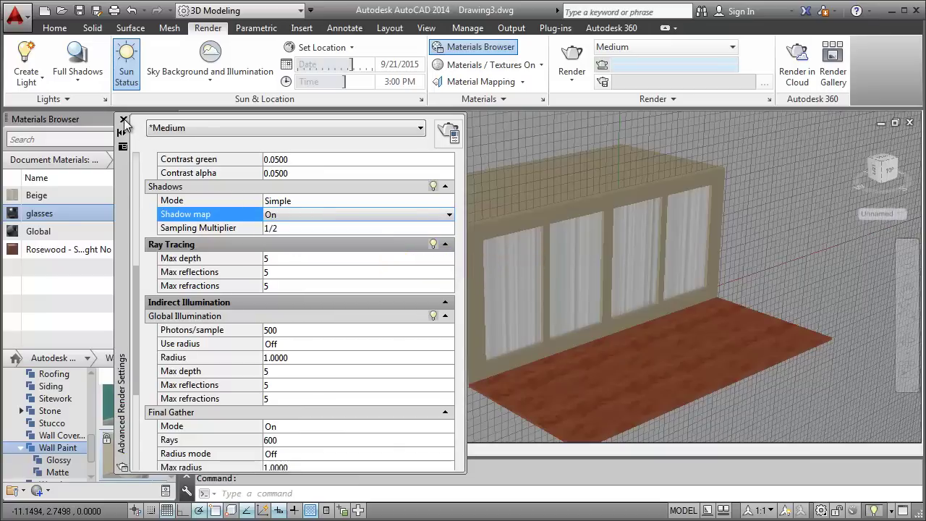
left_click(123, 119)
left_click(71, 101)
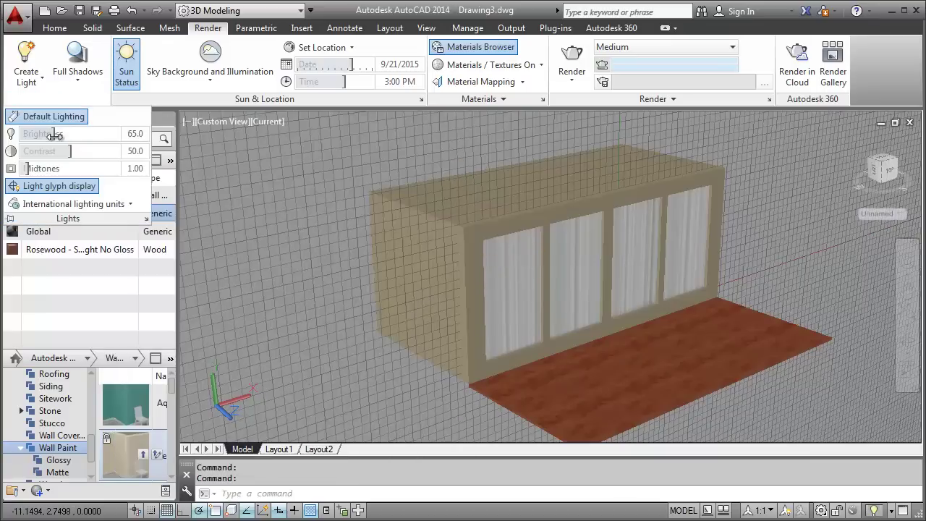
Lower viewport brightness, raise midtones, and give sun shadows 300 samples and softness 4.
left_click_drag(55, 135, 34, 136)
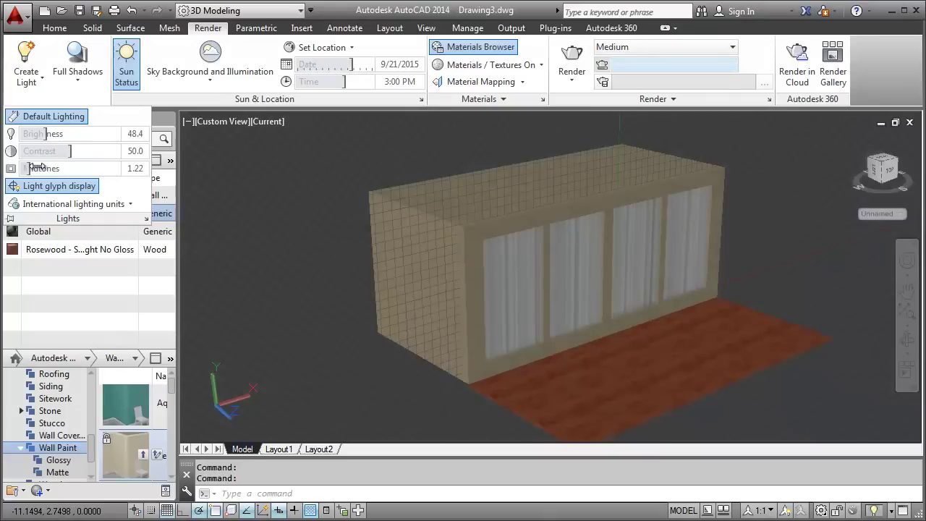
left_click_drag(37, 167, 41, 167)
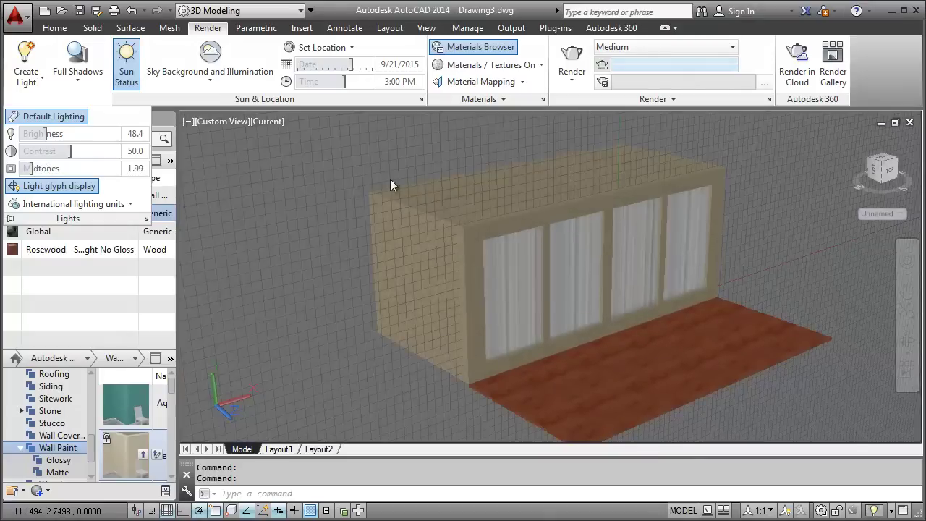
left_click(421, 100)
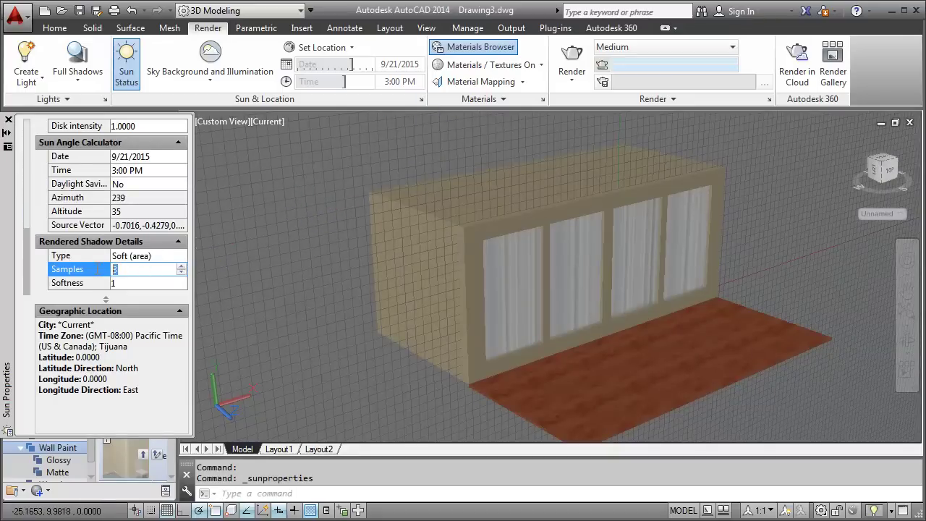
type("00")
left_click(127, 283)
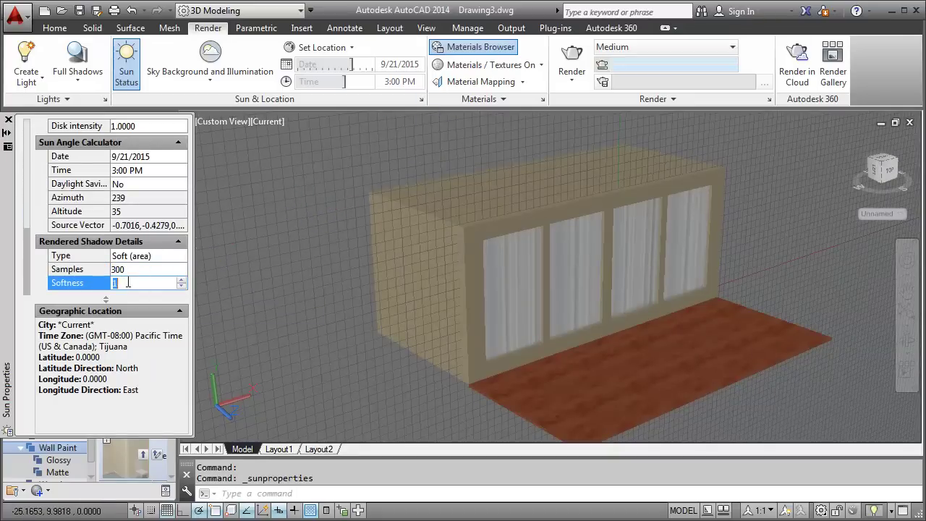
type("4")
left_click(73, 197)
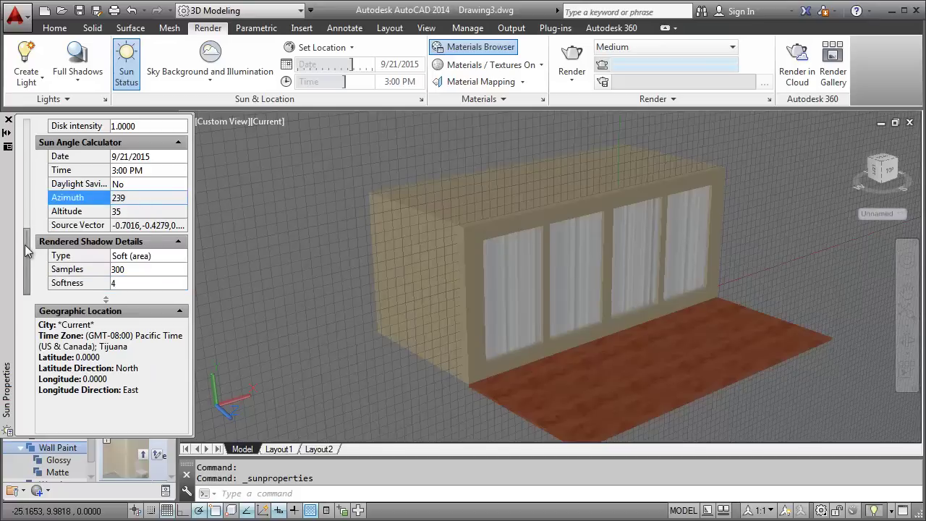
Set the sky haze to 15 and the sun intensity factor to 4.
left_click_drag(25, 245, 32, 161)
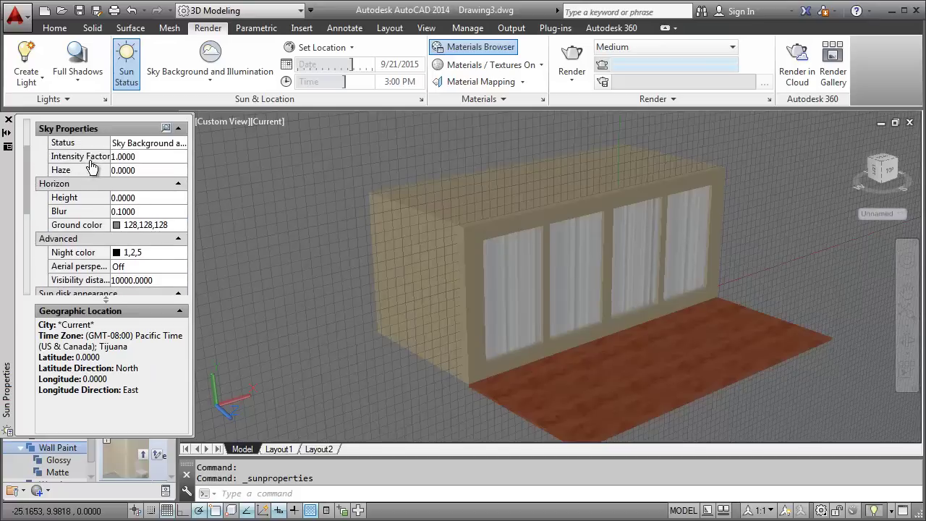
left_click(122, 171)
type("15")
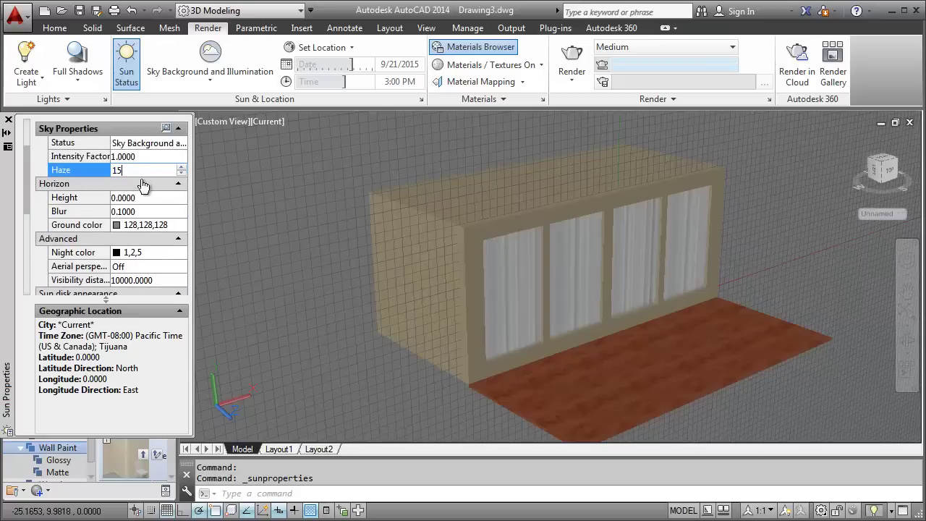
key("Return")
scroll(108, 197, "up", 3)
left_click(133, 154)
type("4")
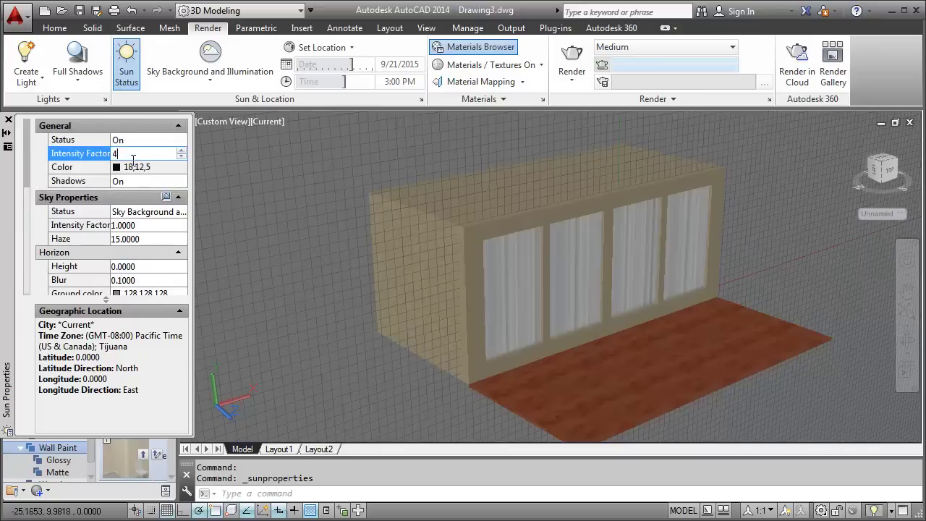
key("Return")
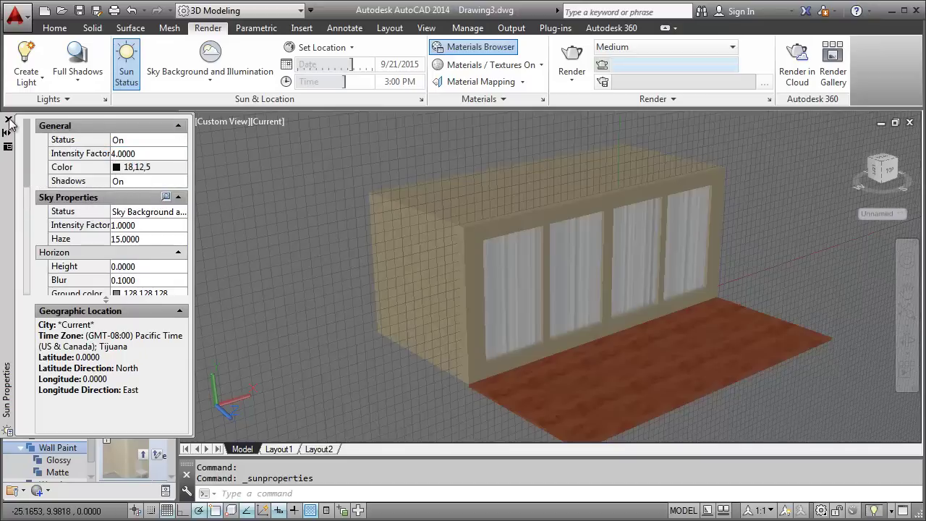
left_click(8, 120)
left_click(572, 61)
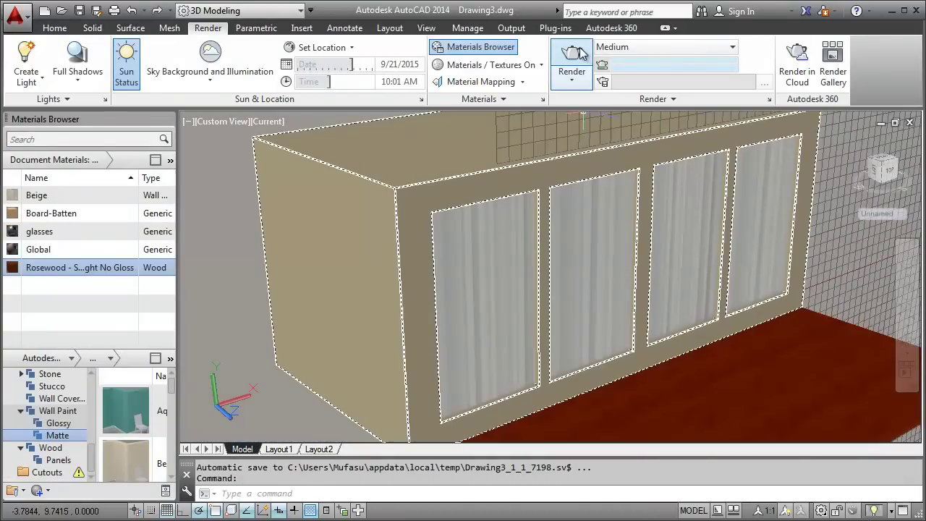
Render the room wall with curtained windows and sun lighting into the Render window.
left_click(579, 51)
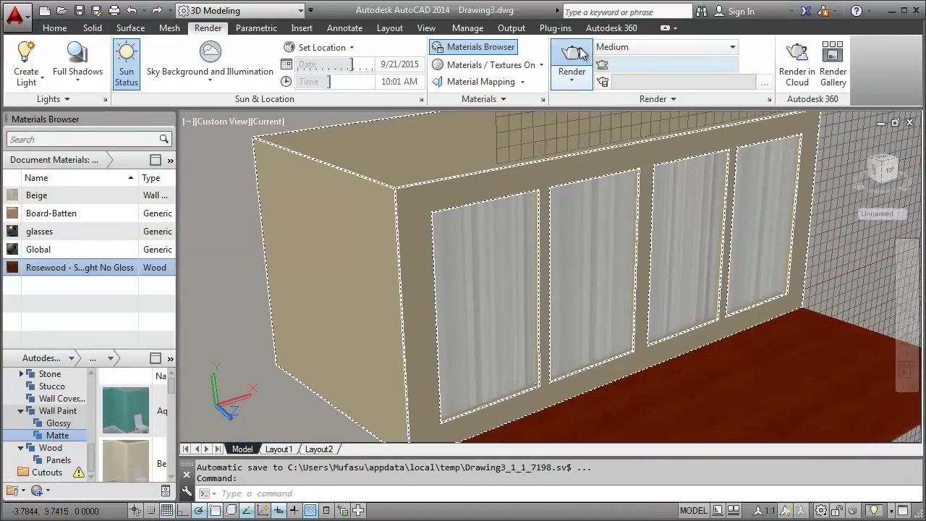